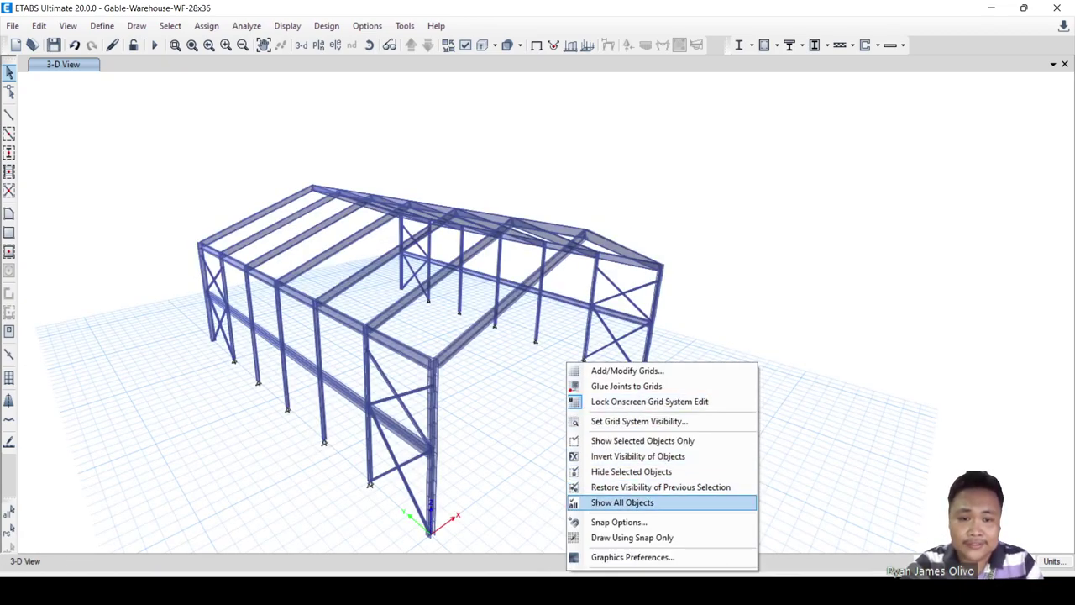
Restore all objects in the 3-D view and select every wall and floor by object type.
key("Return")
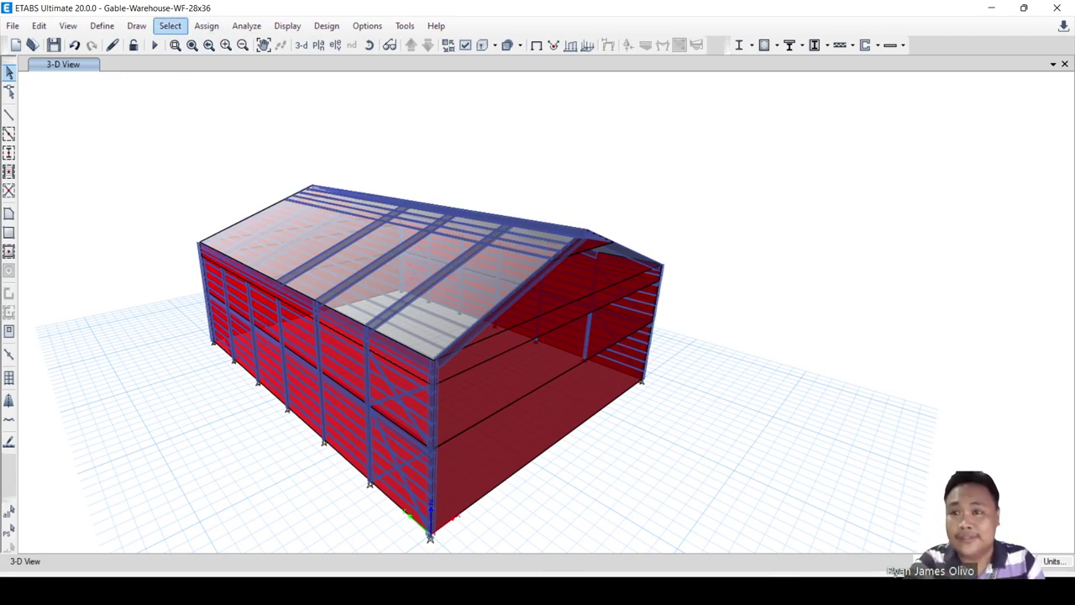
left_click(171, 26)
mouse_move(227, 44)
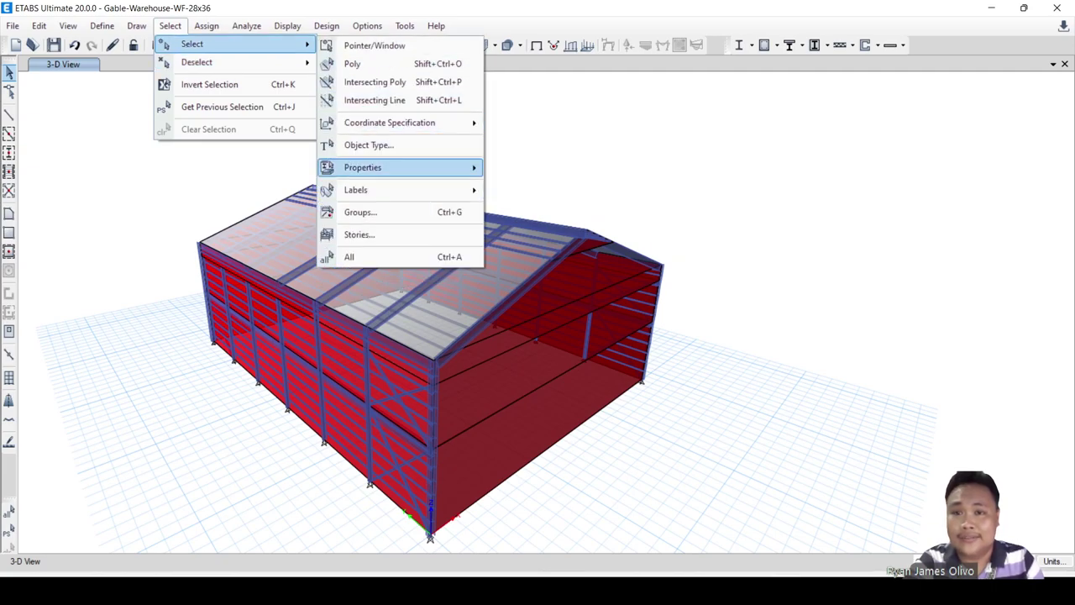
left_click(369, 145)
left_click(463, 233)
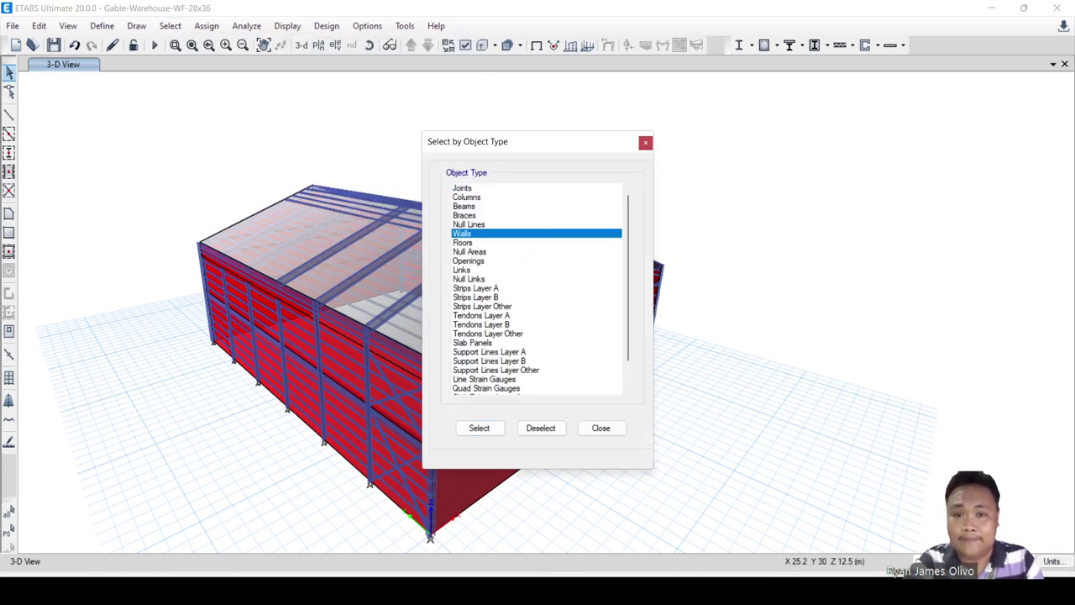
left_click(463, 243, "ctrl")
left_click(479, 428)
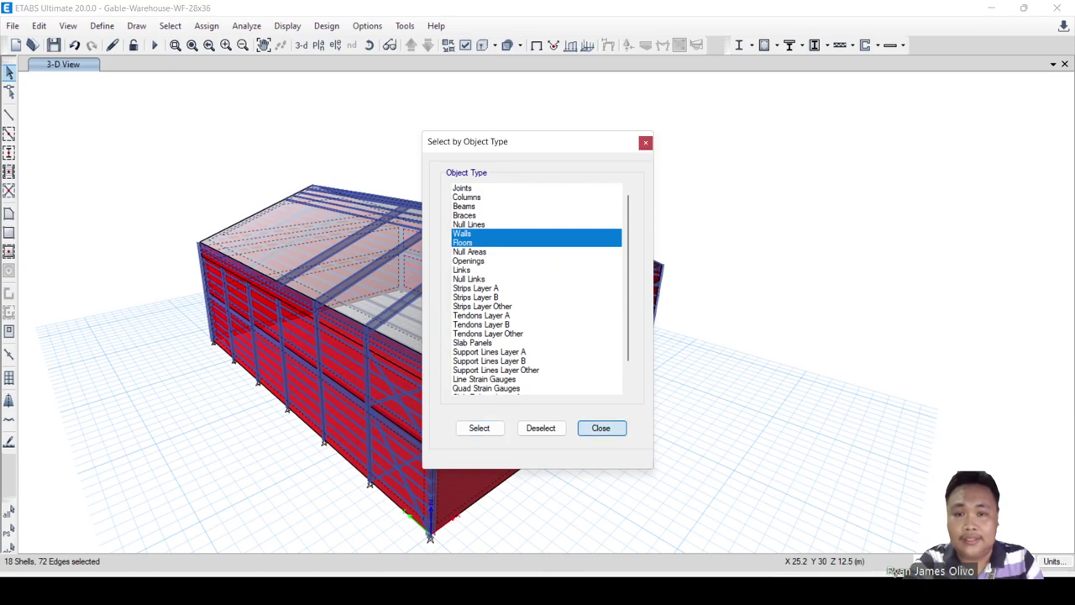
left_click(601, 427)
Add all frames with the Auto_Channel section to the current wall and floor selection.
left_click(169, 25)
mouse_move(191, 44)
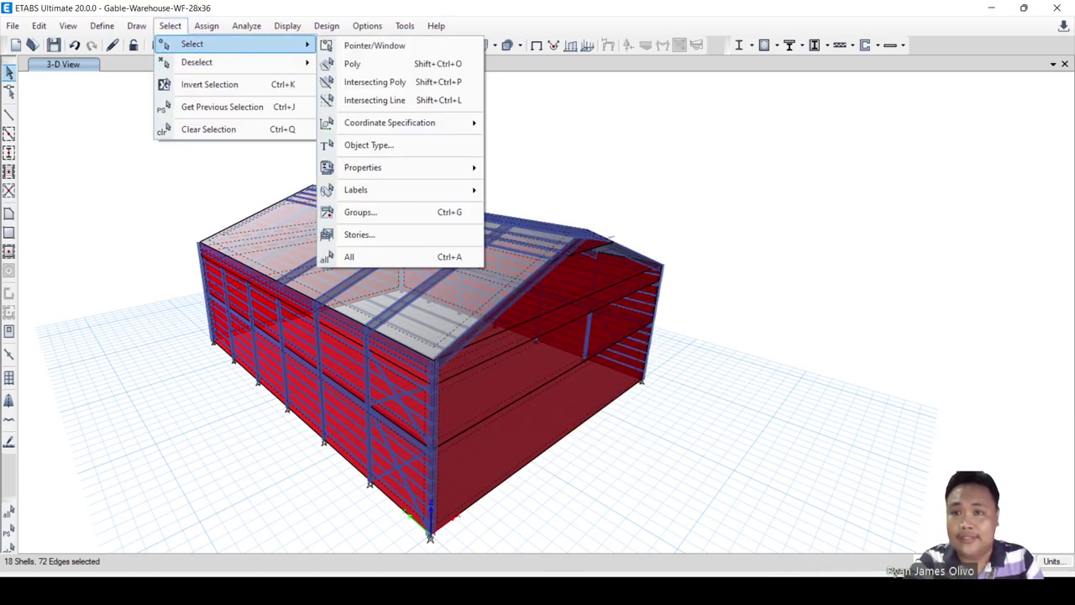
mouse_move(394, 167)
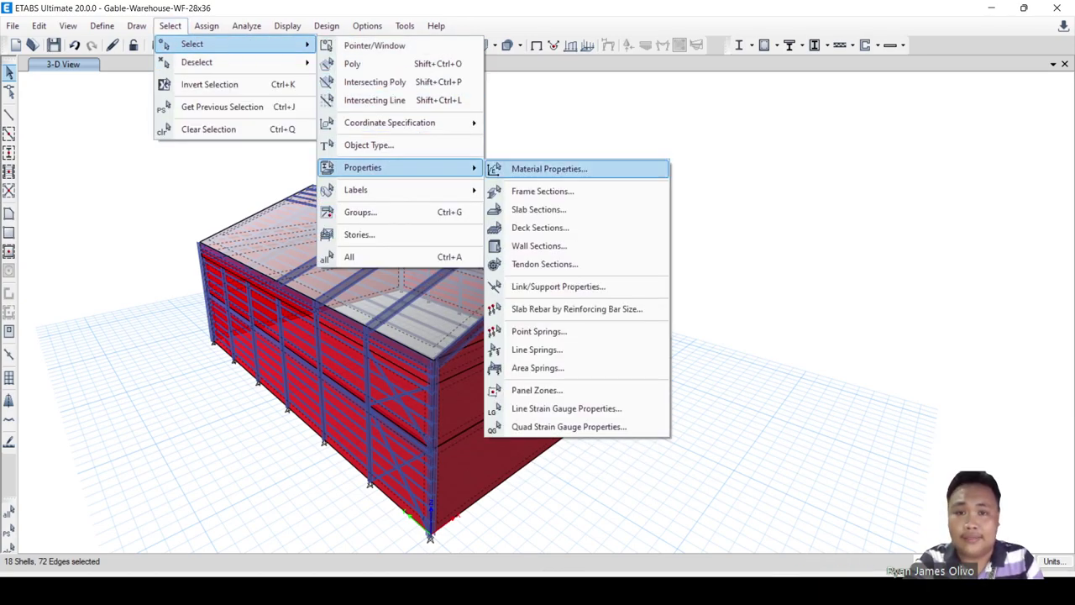
left_click(537, 190)
left_click(477, 266)
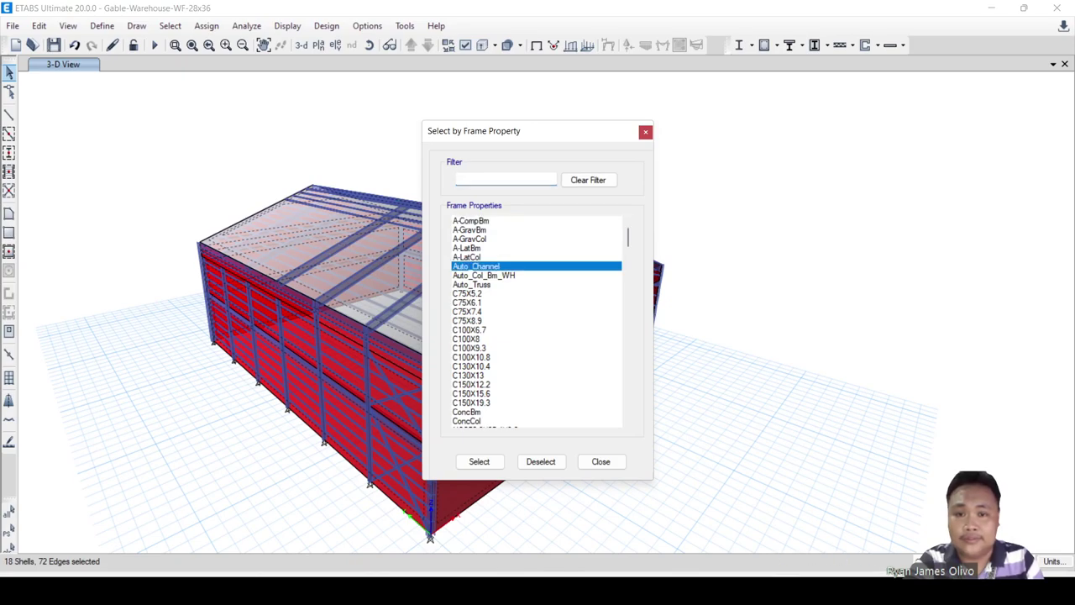
left_click(478, 461)
left_click(601, 461)
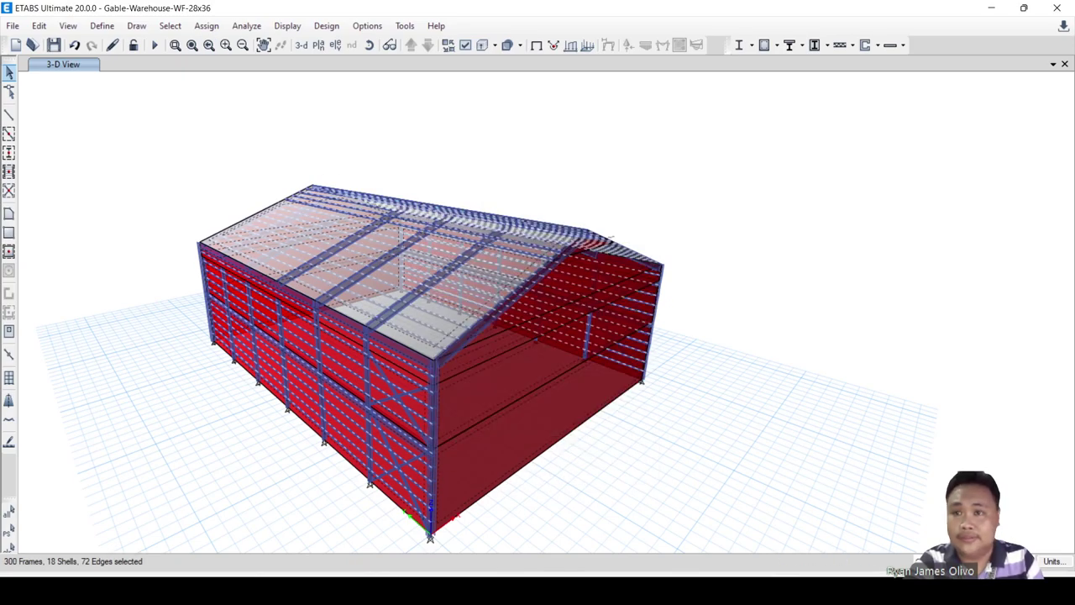
Invert the selection and hide the selected objects, leaving the walls, floors and Auto_Channel frames displayed.
left_click(169, 25)
left_click(210, 81)
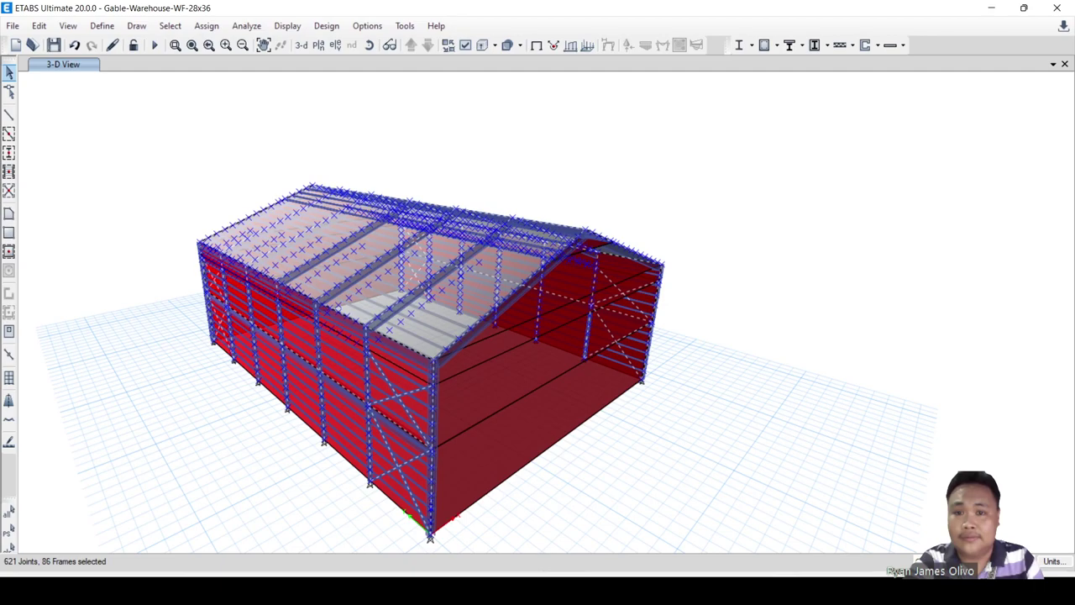
right_click(454, 95)
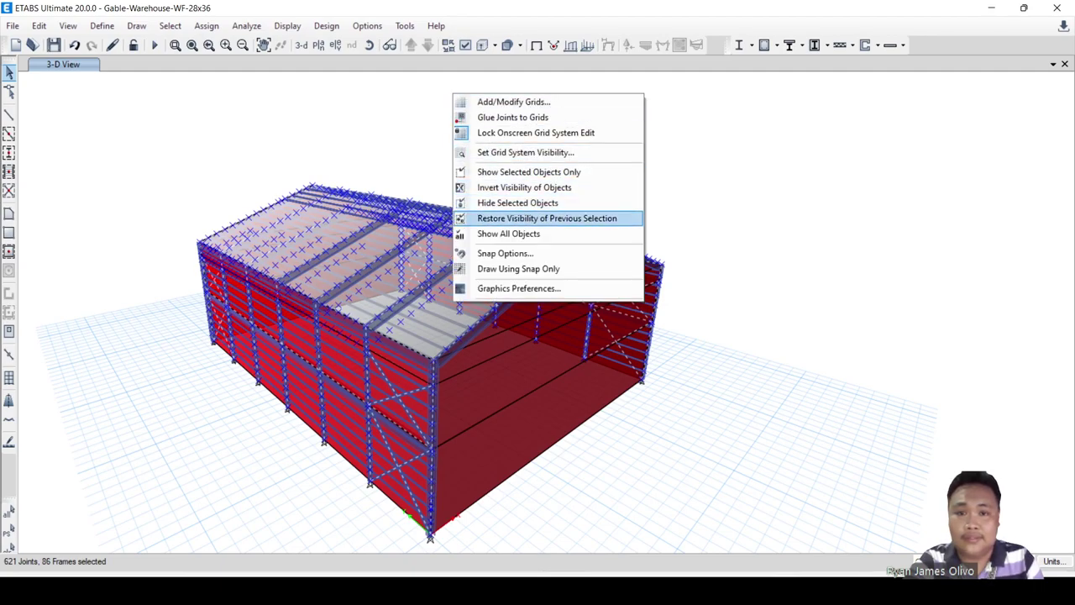
left_click(517, 202)
middle_click_drag(470, 335, 454, 353, "shift")
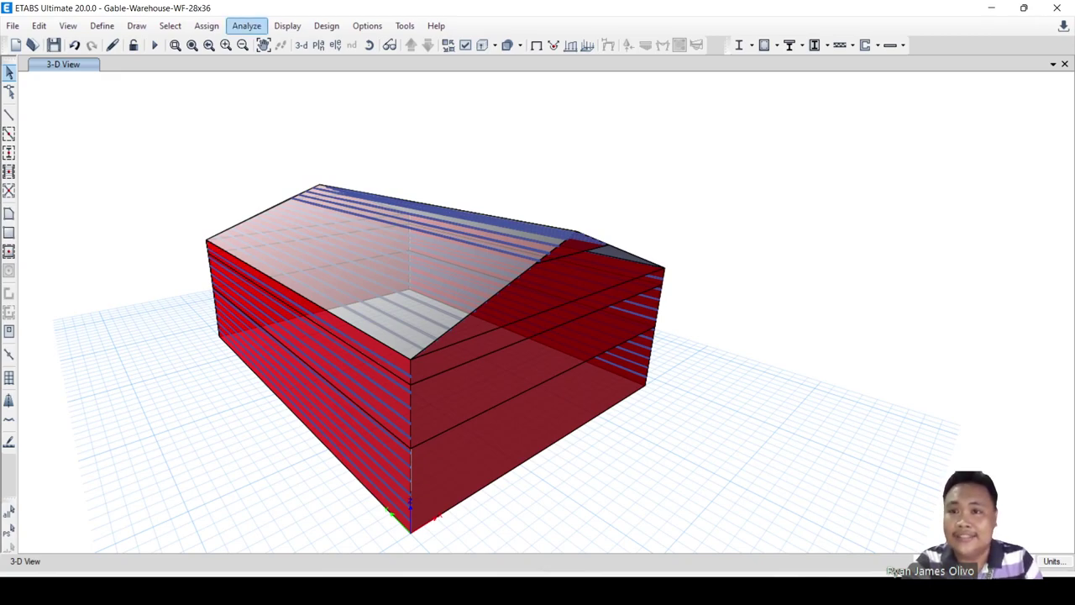
left_click(206, 25)
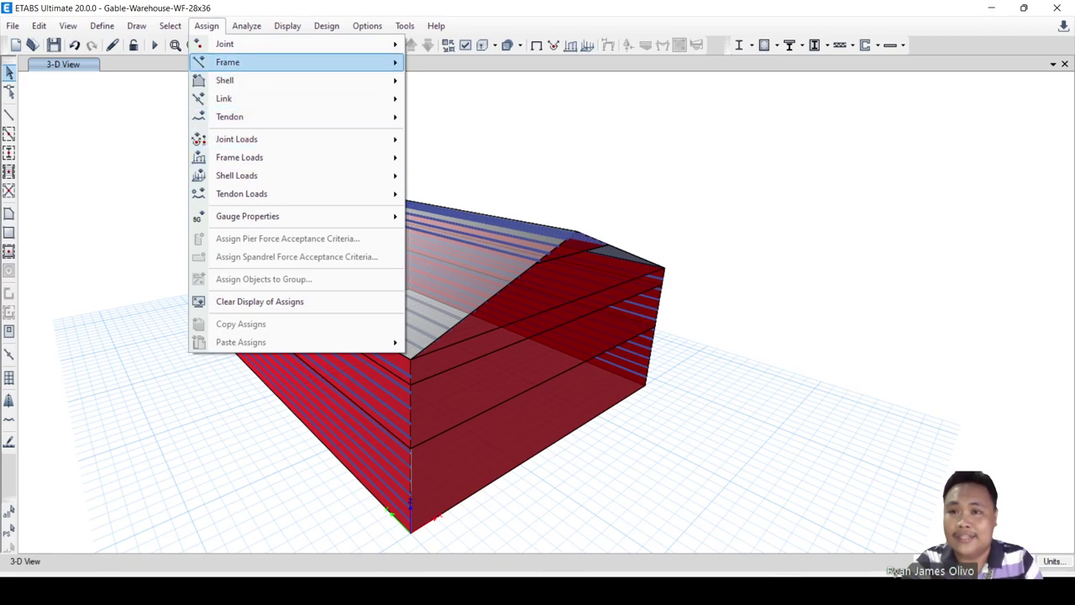
mouse_move(170, 25)
mouse_move(191, 43)
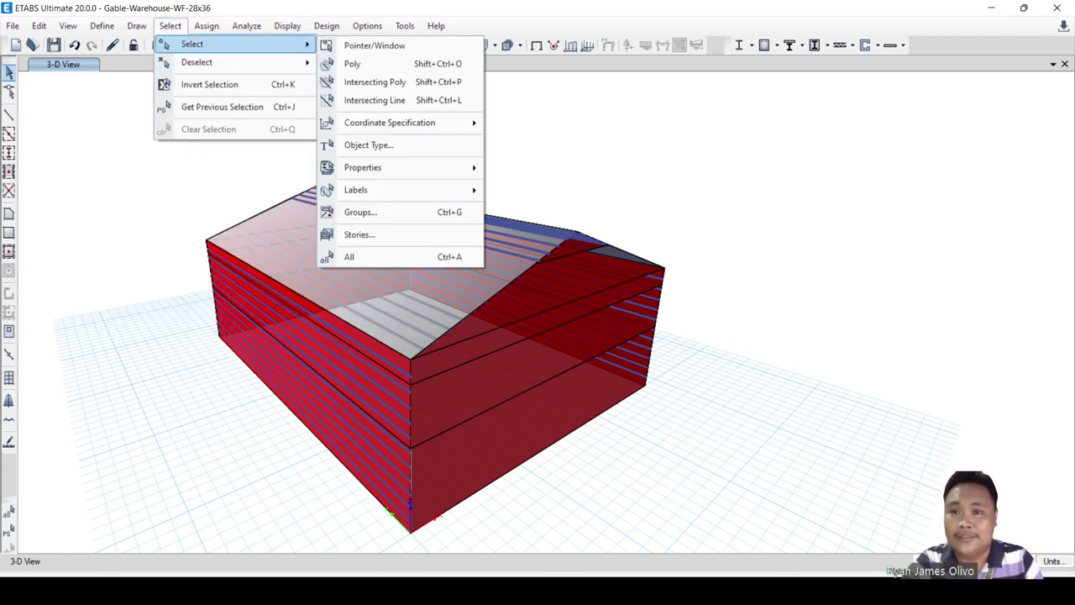
key("Escape")
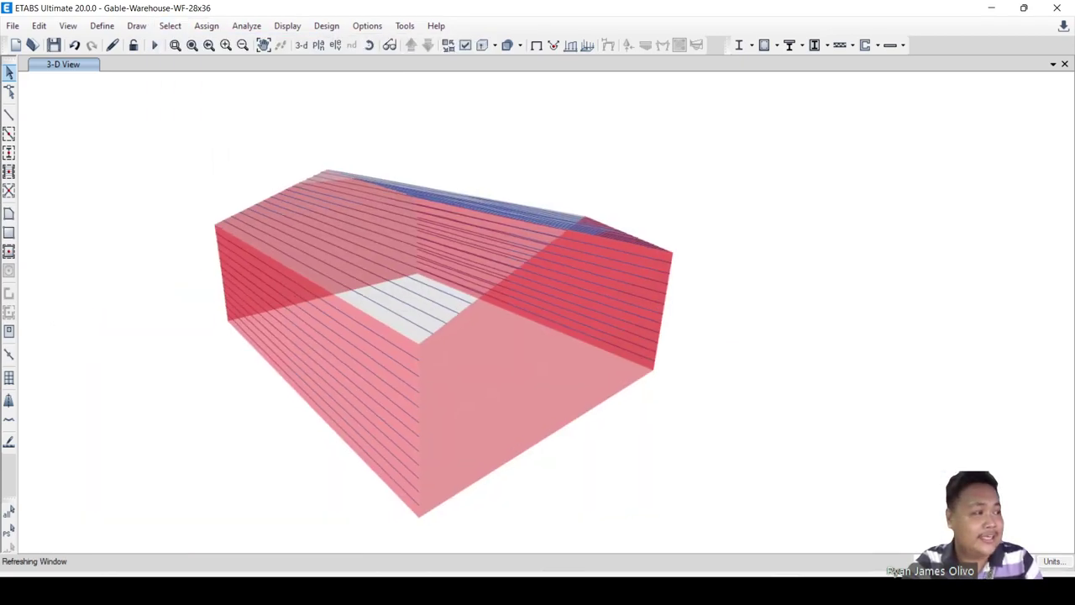
mouse_move(437, 319)
middle_mouse_down("shift")
mouse_move(504, 251)
mouse_move(419, 387)
mouse_move(470, 294)
mouse_move(521, 319)
mouse_move(660, 320)
middle_mouse_up("shift")
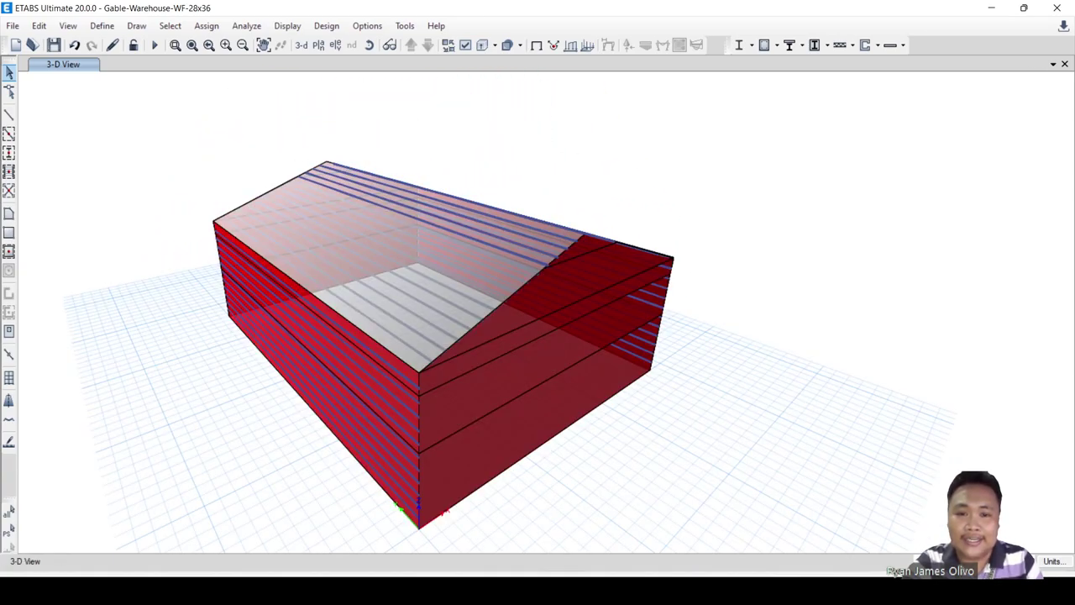
middle_click_drag(503, 320, 559, 317, "shift")
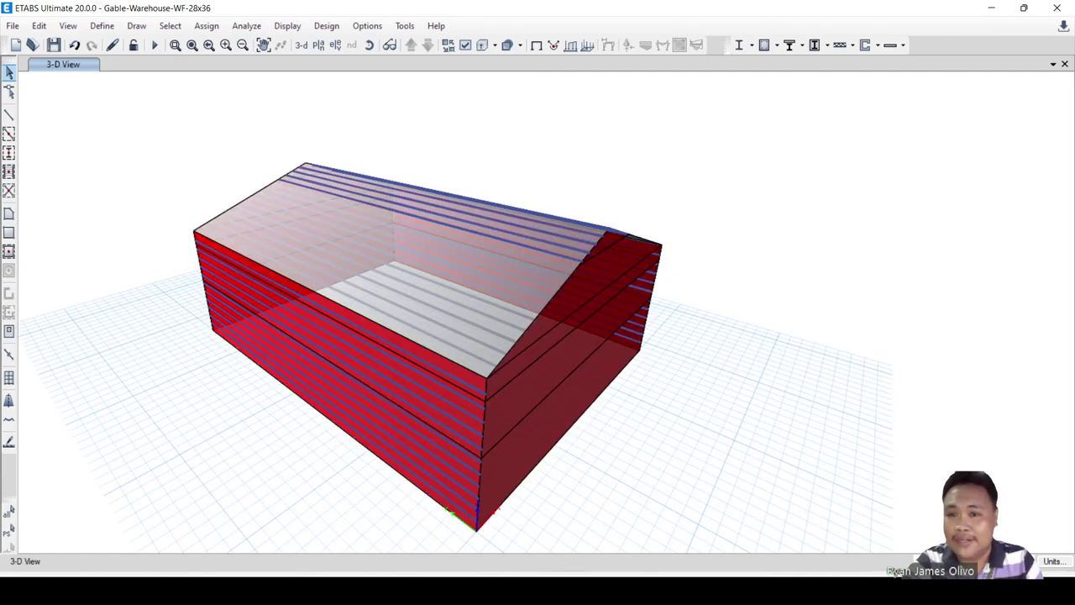
Select all walls and floors by object type and hide them, isolating the channel members.
left_click(170, 25)
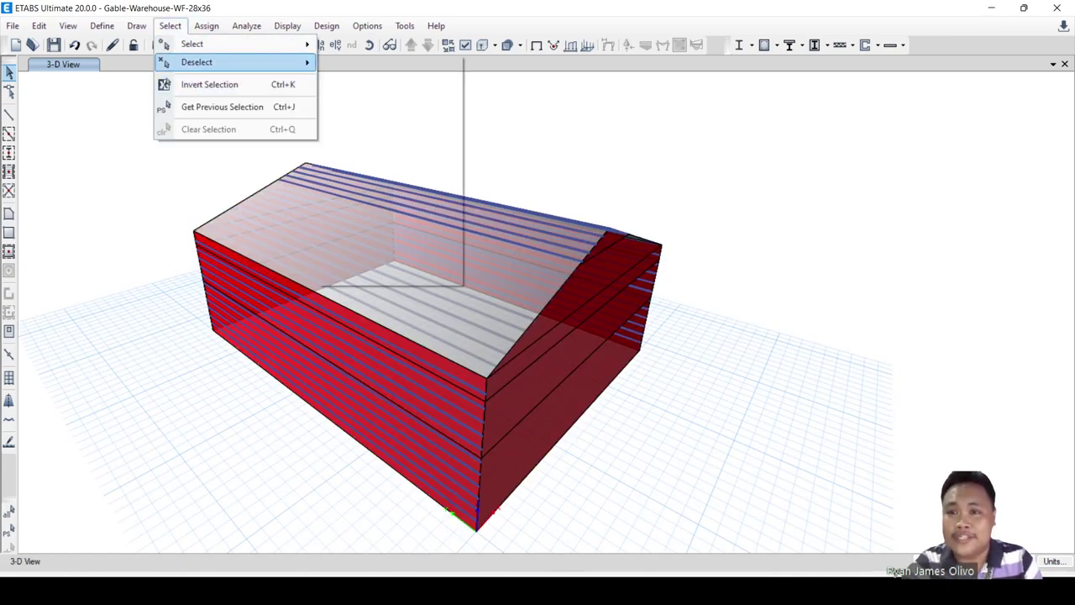
mouse_move(191, 44)
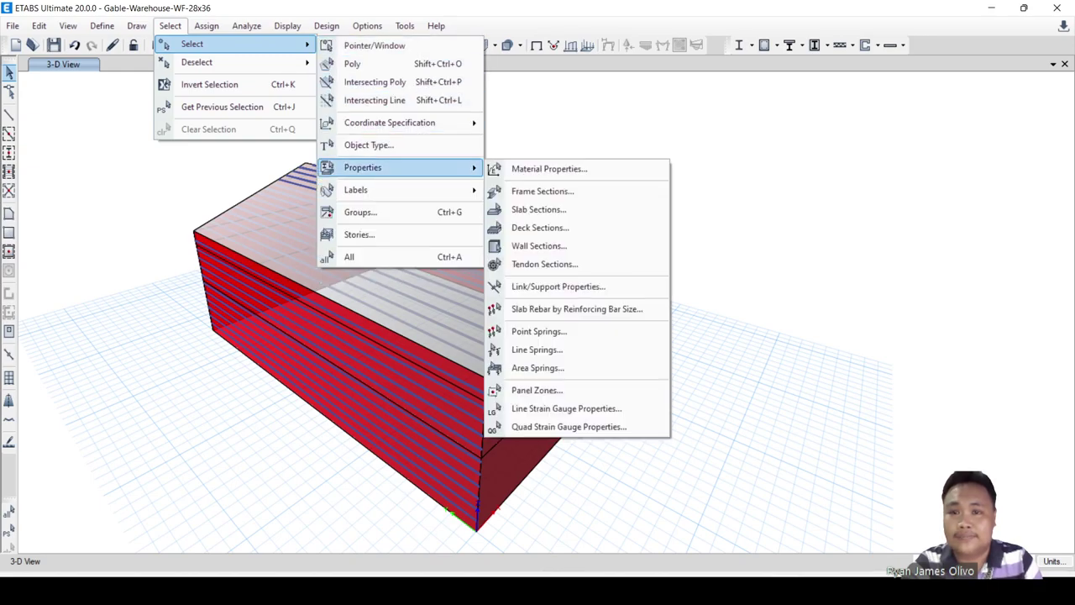
left_click(369, 145)
left_click_drag(472, 243, 472, 234)
left_click(479, 427)
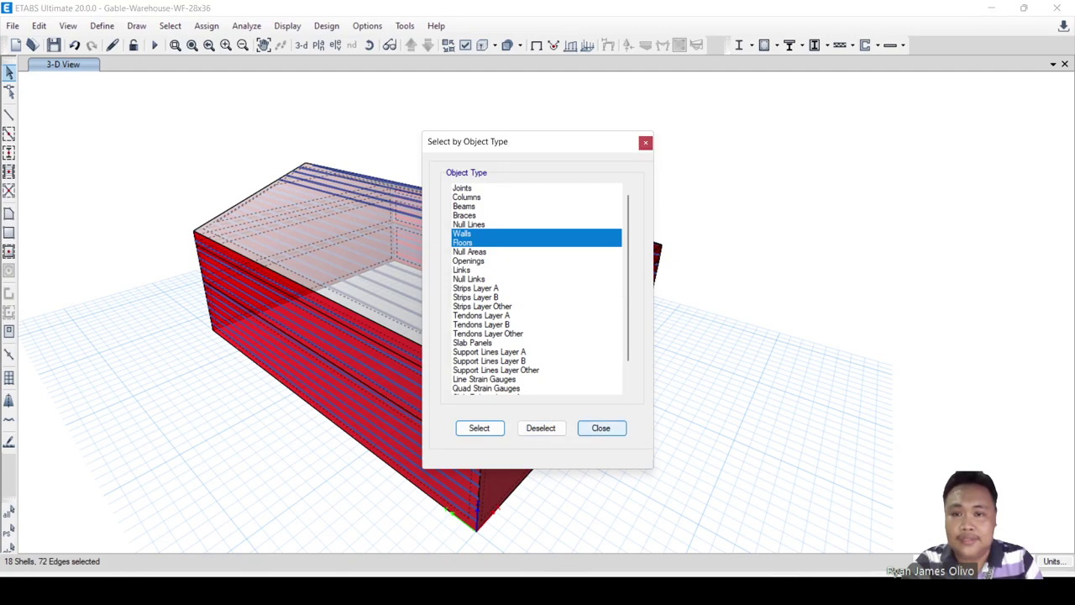
left_click(600, 428)
right_click(764, 206)
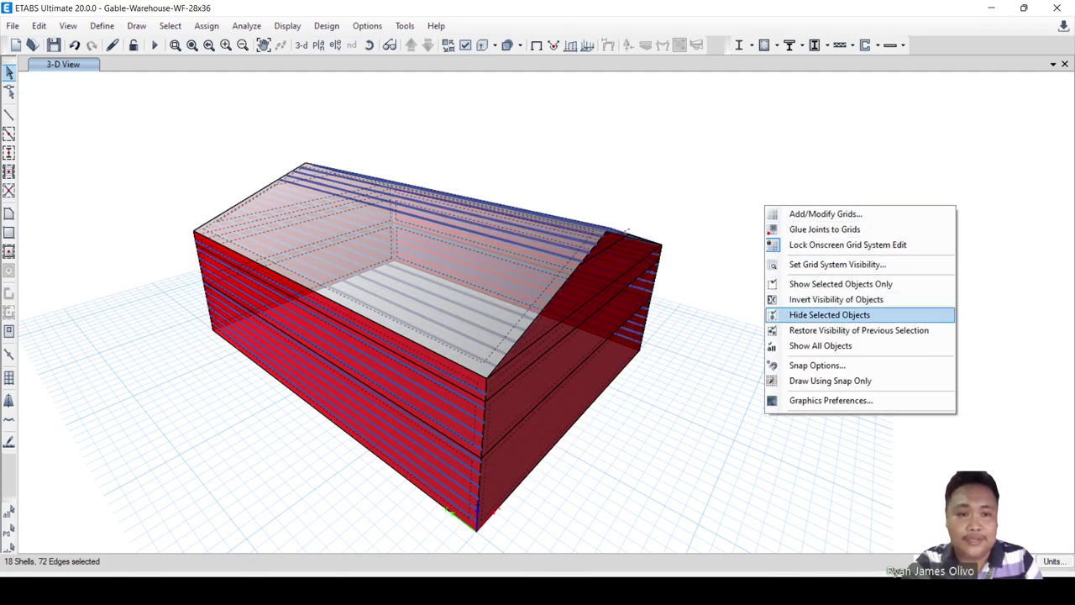
left_click(830, 314)
Examine the shape and orientation of the channel members up close, switching the extruded view off and on.
middle_click_drag(521, 269, 454, 214)
scroll(446, 205, "up", 5)
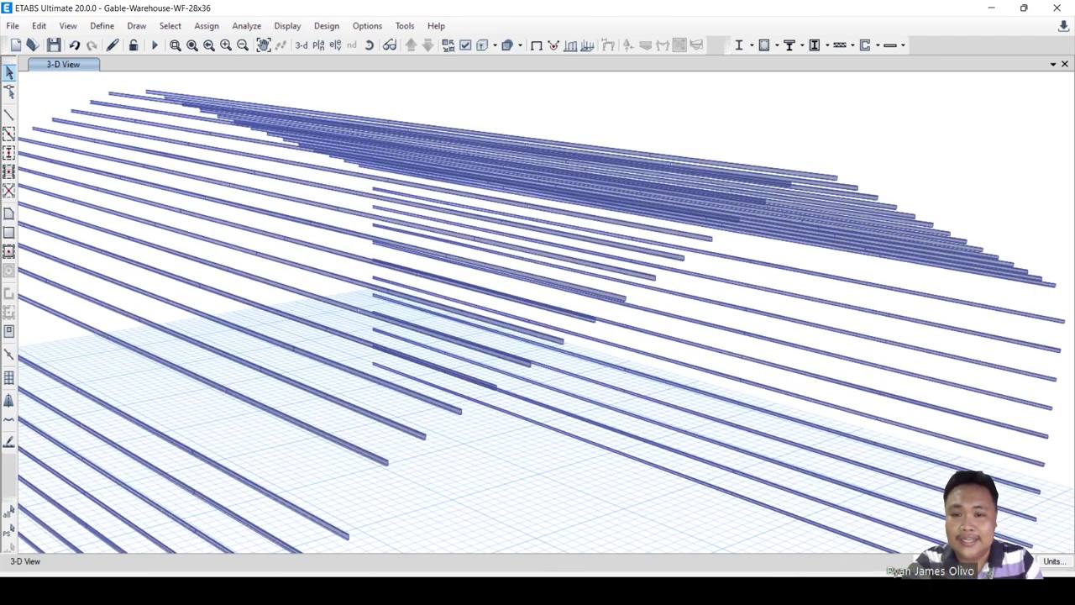
scroll(470, 378, "up", 3)
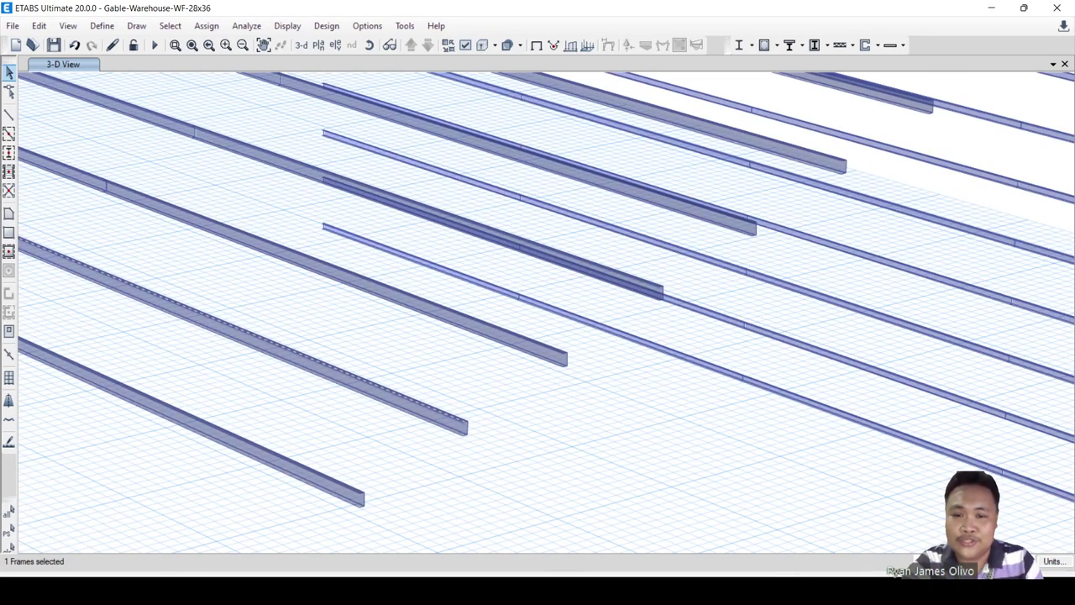
scroll(537, 319, "up", 3)
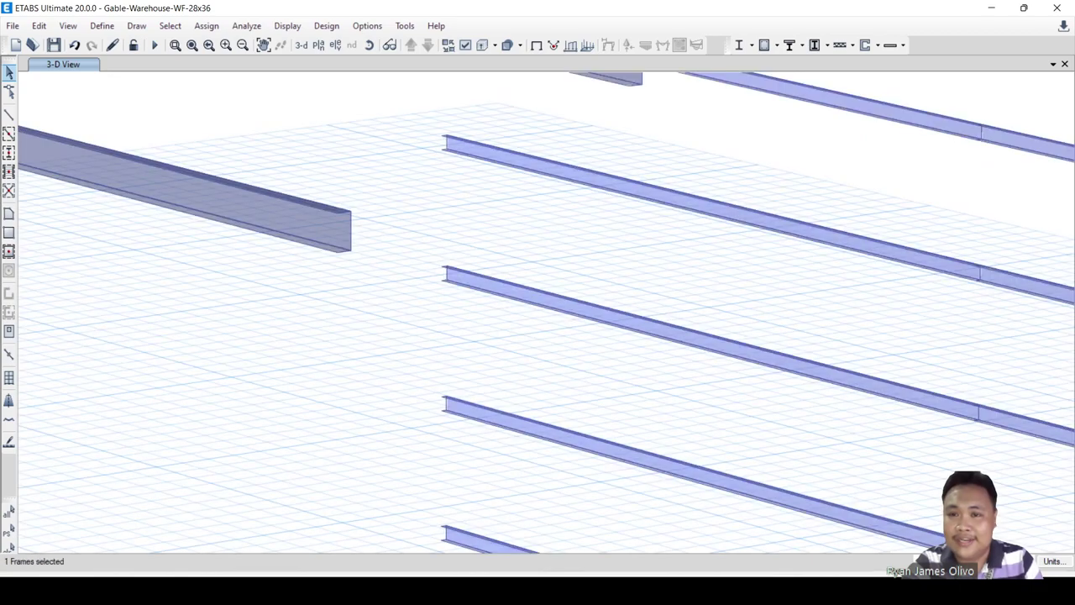
scroll(538, 319, "up", 3)
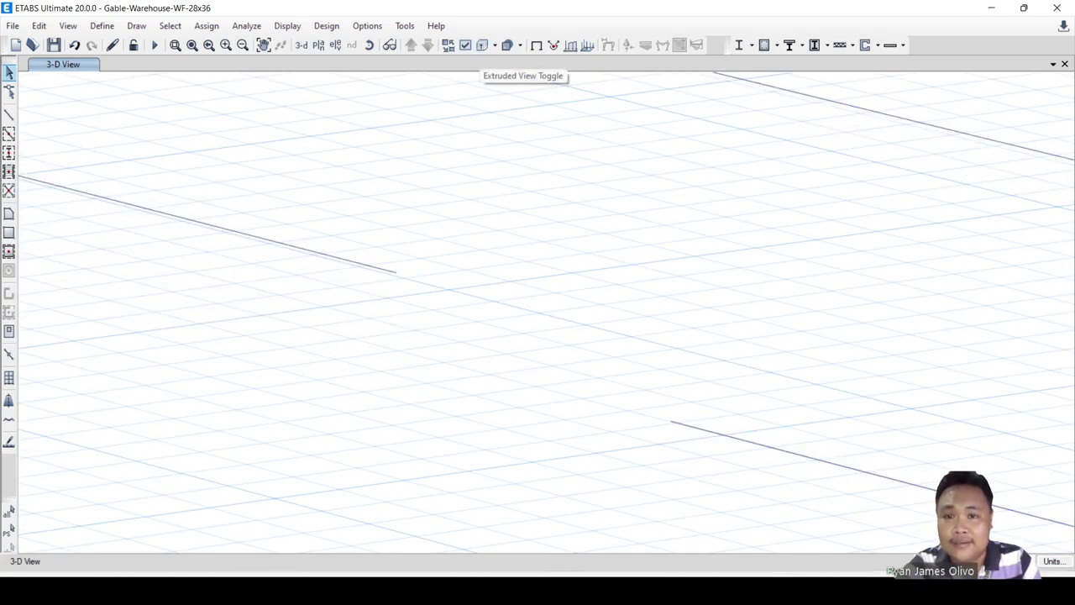
left_click(482, 45)
scroll(538, 319, "down", 6)
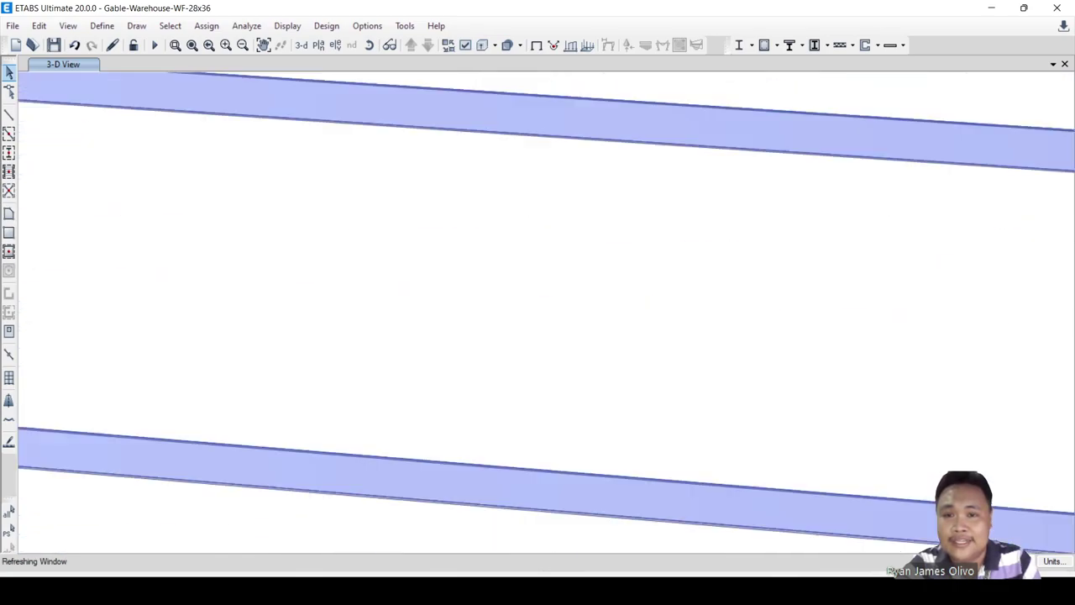
Examine the overall arrangement of the channel members along the roof slopes and side walls from several angles.
mouse_move(470, 239)
middle_mouse_down("shift")
mouse_move(378, 225)
mouse_move(465, 228)
middle_mouse_up("shift")
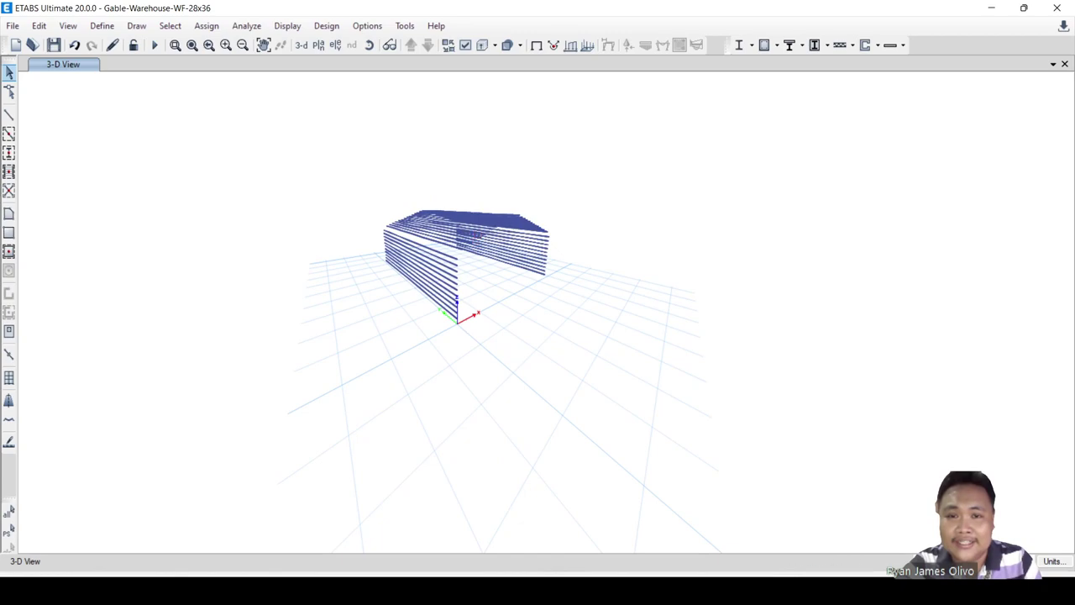
mouse_move(492, 189)
middle_mouse_down("shift")
mouse_move(495, 217)
mouse_move(478, 178)
middle_mouse_up("shift")
scroll(494, 218, "up", 4)
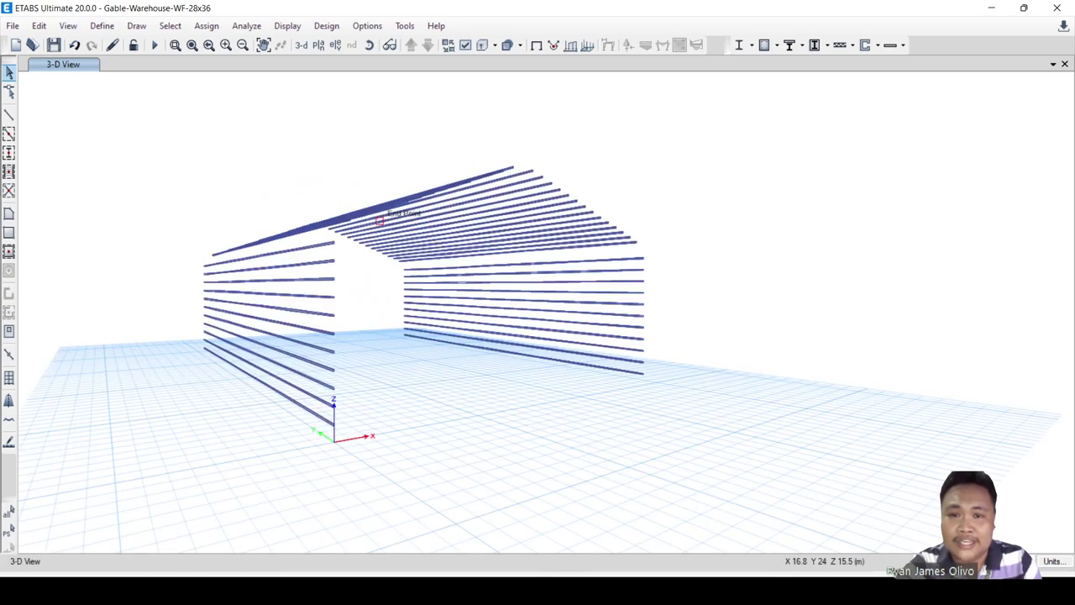
middle_click_drag(538, 238, 480, 237, "shift")
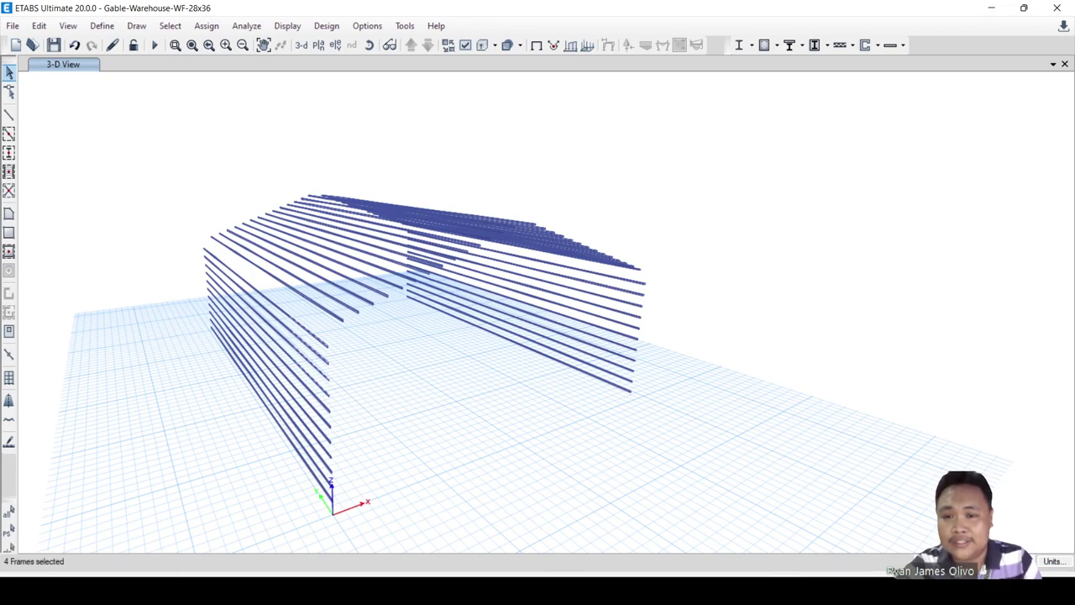
middle_click_drag(521, 252, 579, 259, "shift")
middle_click_drag(361, 239, 336, 240, "shift")
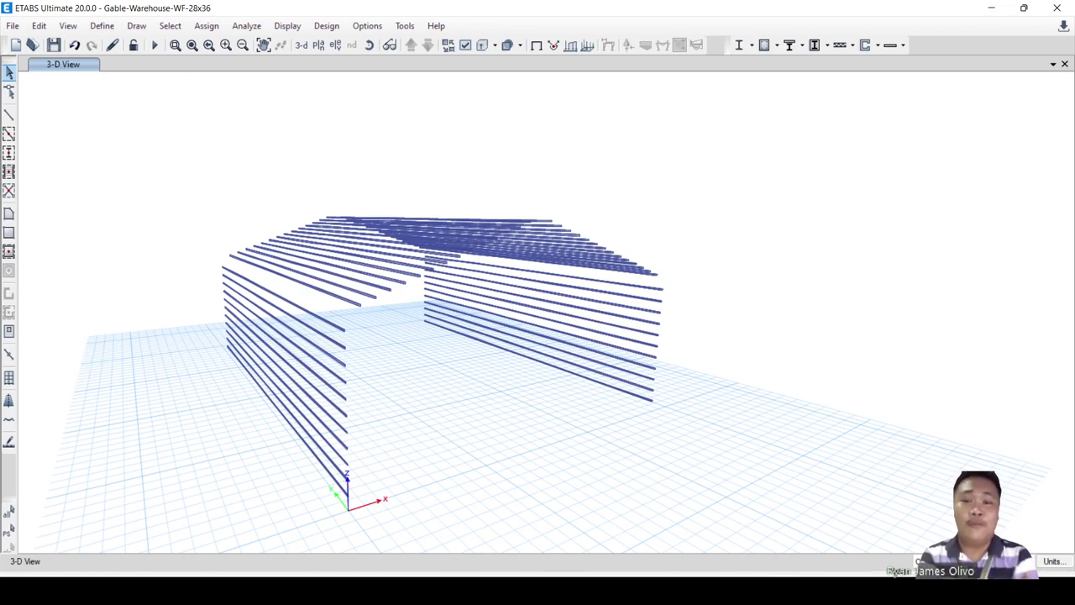
middle_click_drag(521, 335, 563, 335, "shift")
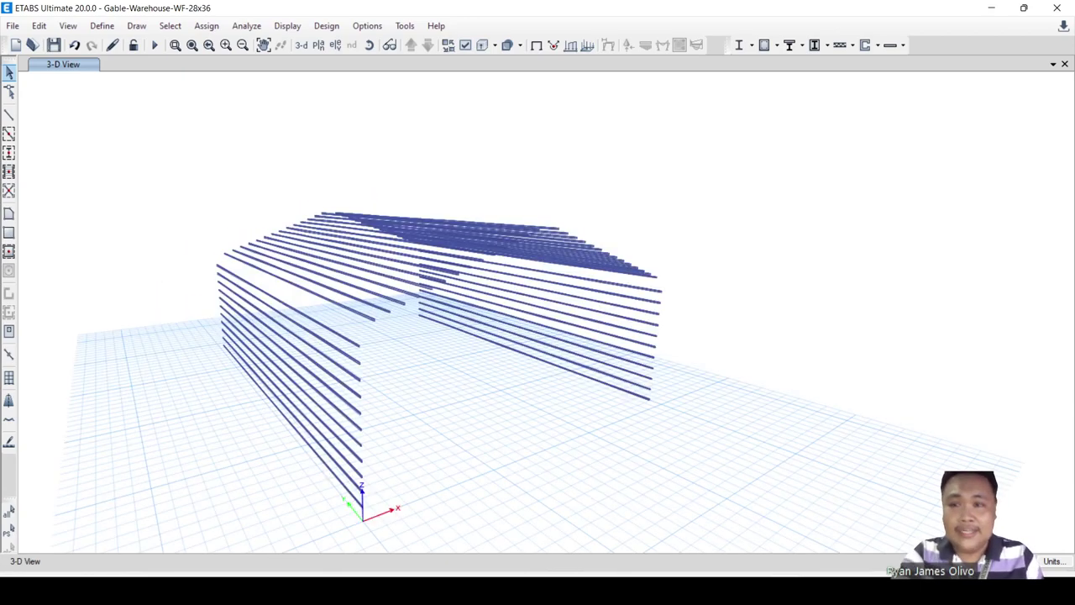
Show all objects of the warehouse model again.
right_click(713, 182)
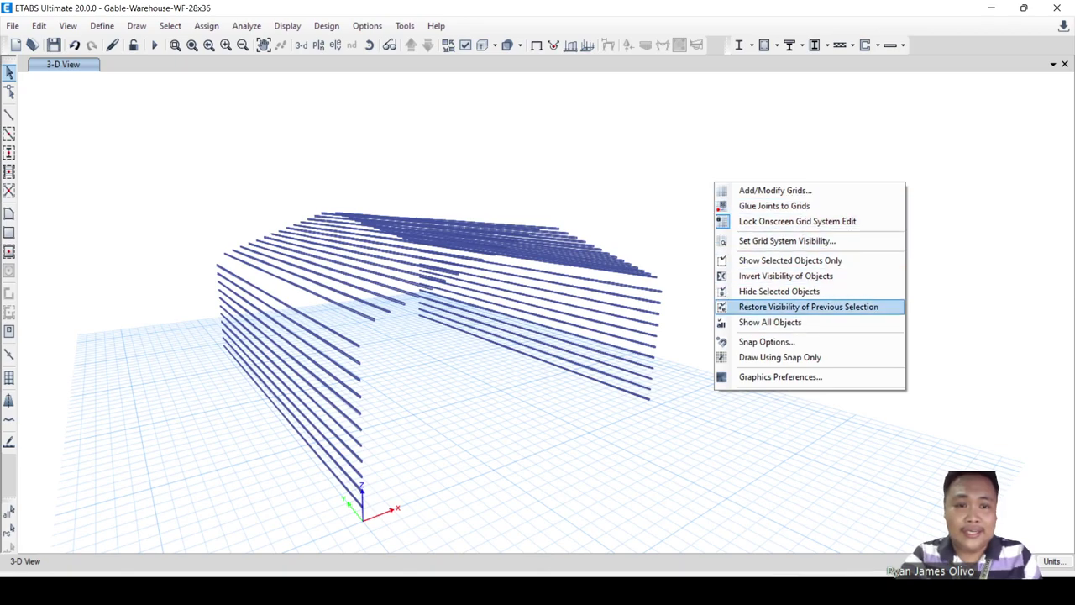
left_click(771, 309)
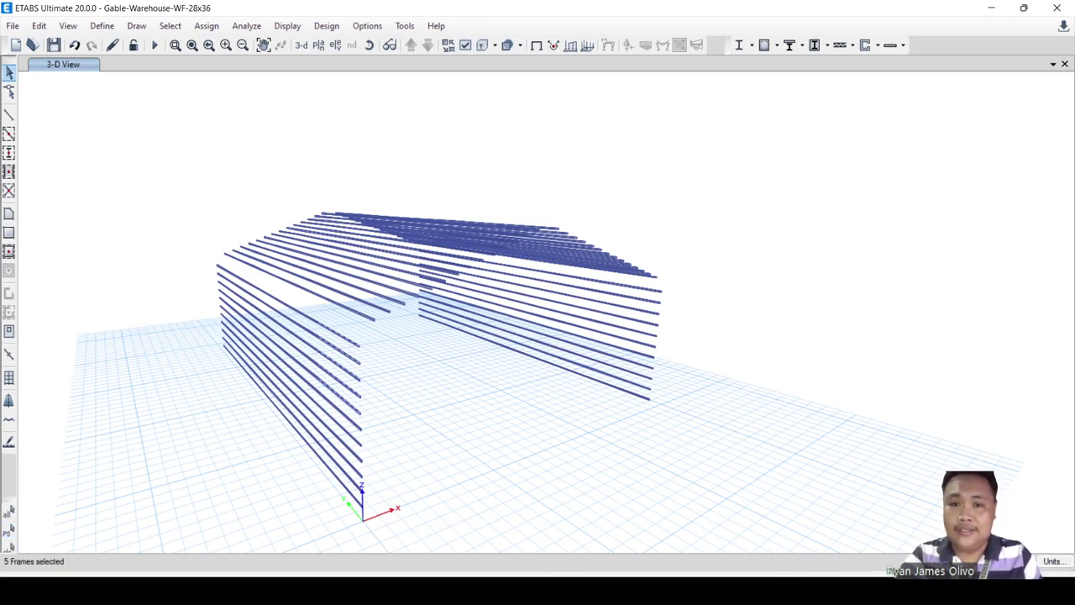
right_click(280, 118)
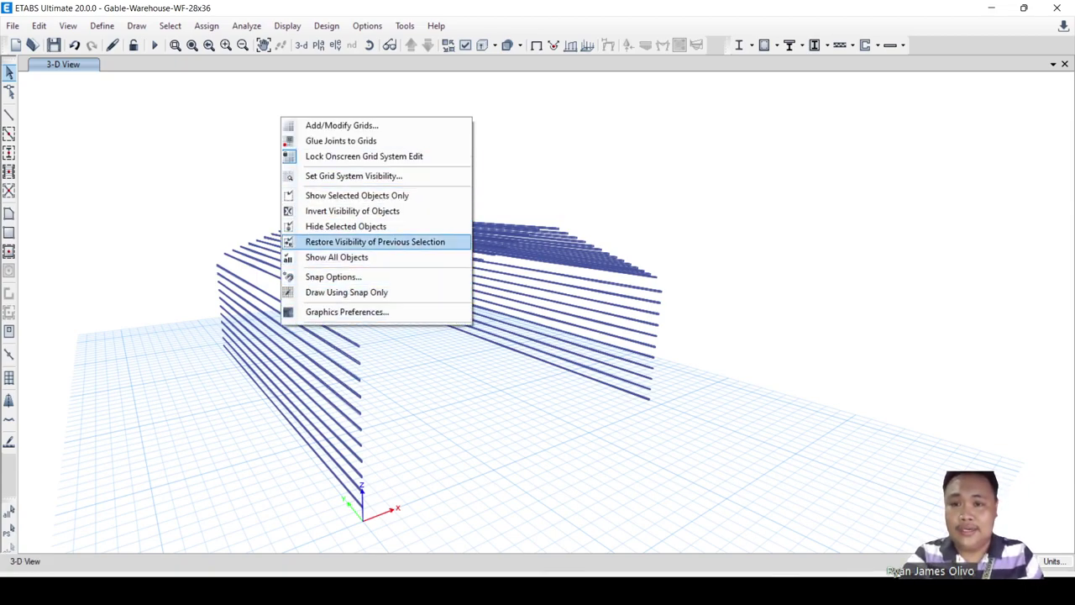
left_click(336, 257)
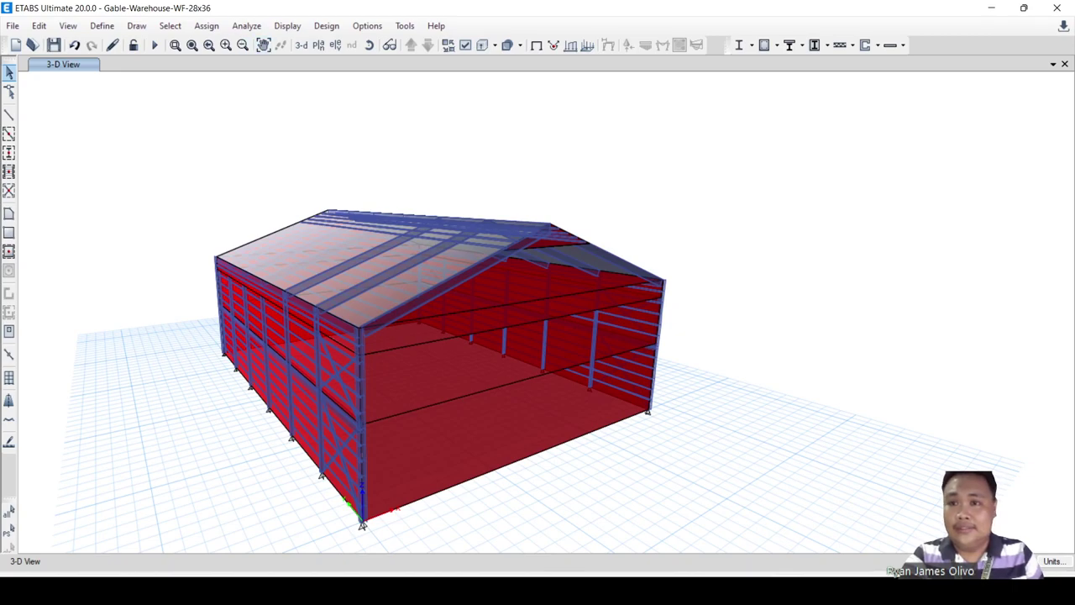
Select all walls and floors of the warehouse by object type.
left_click(169, 25)
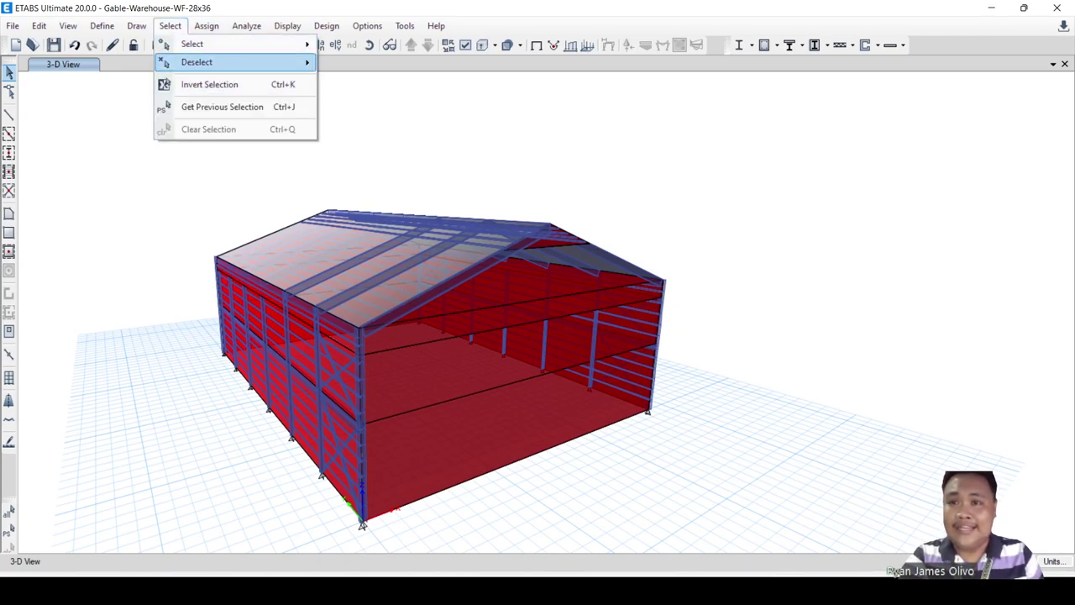
mouse_move(201, 44)
left_click(369, 144)
left_click(463, 233)
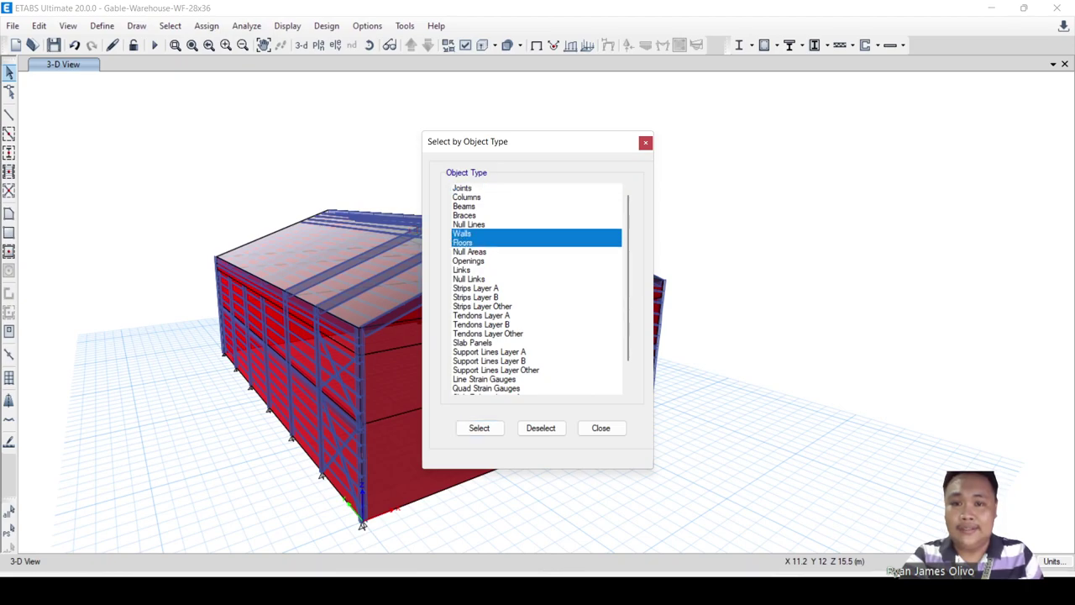
left_click(479, 427)
left_click(600, 427)
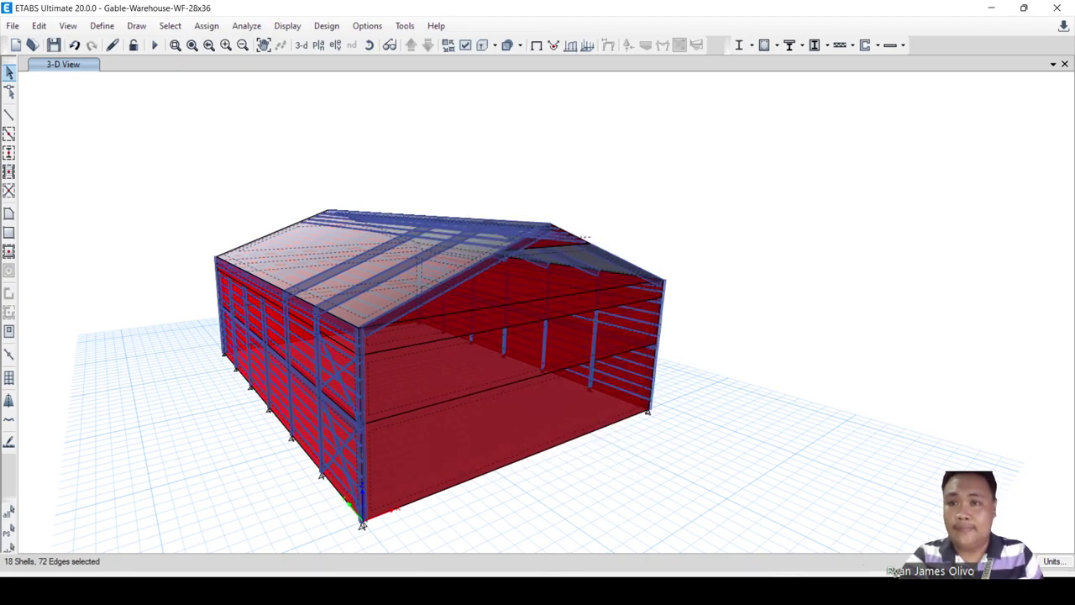
right_click(353, 118)
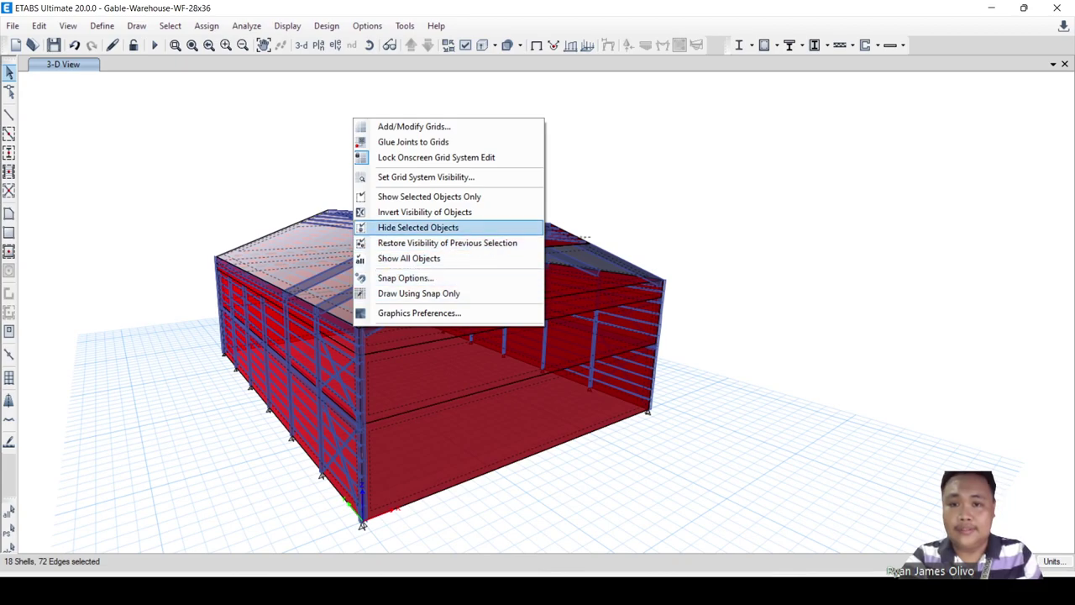
left_click(429, 97)
Invert the selection to the joints and frames and hide them, leaving only the wall, roof and floor shells.
left_click(169, 25)
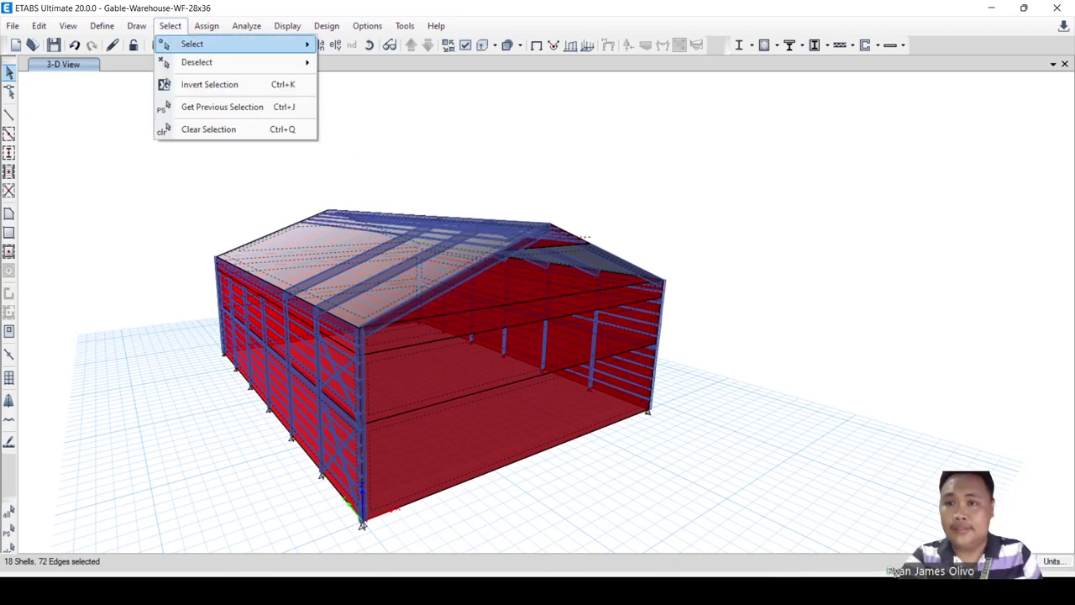
left_click(227, 106)
right_click(276, 131)
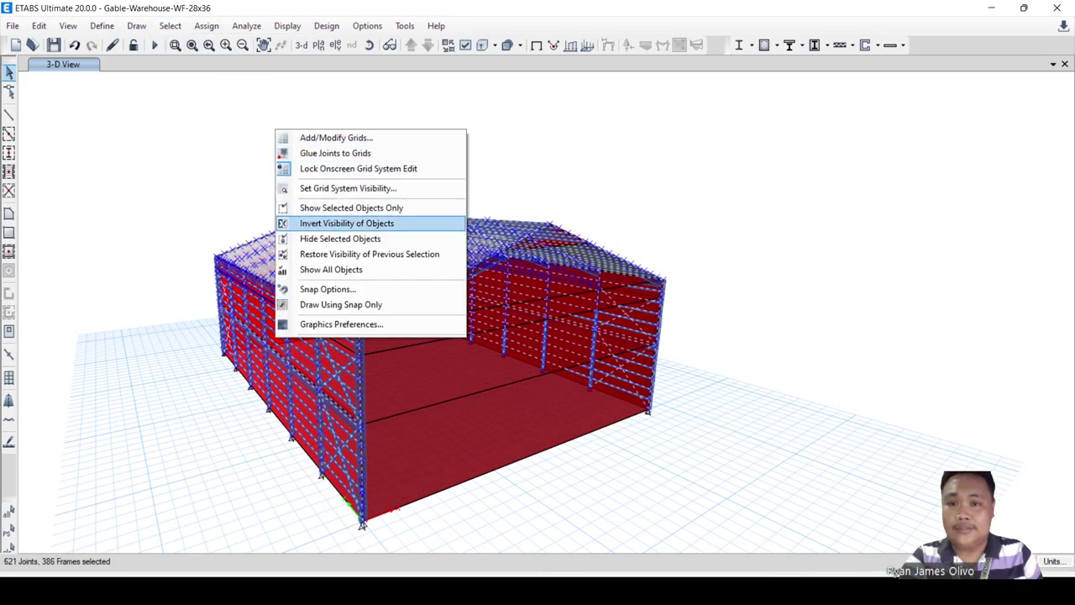
left_click(340, 238)
Examine the two roof slope panels from several angles with both selected, then clear the selection.
mouse_move(403, 352)
middle_mouse_down("shift")
mouse_move(470, 344)
mouse_move(403, 331)
mouse_move(504, 403)
mouse_move(391, 332)
mouse_move(352, 378)
mouse_move(420, 420)
mouse_move(487, 382)
mouse_move(361, 361)
middle_mouse_up("shift")
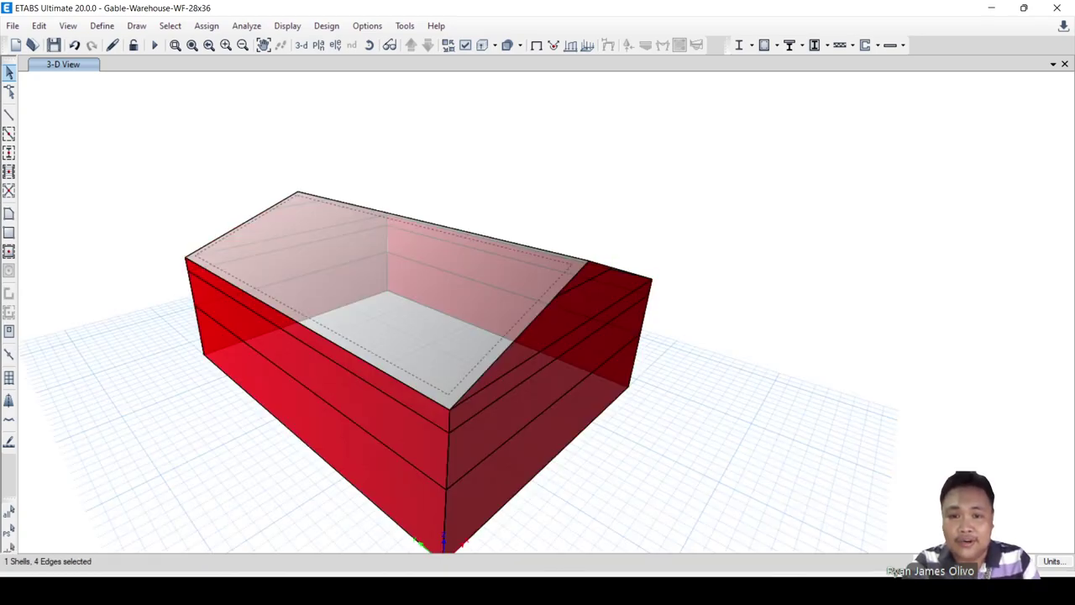
mouse_move(504, 336)
middle_mouse_down("shift")
mouse_move(504, 386)
mouse_move(420, 361)
mouse_move(407, 344)
mouse_move(554, 327)
mouse_move(496, 378)
mouse_move(395, 378)
middle_mouse_up("shift")
key("ctrl+q")
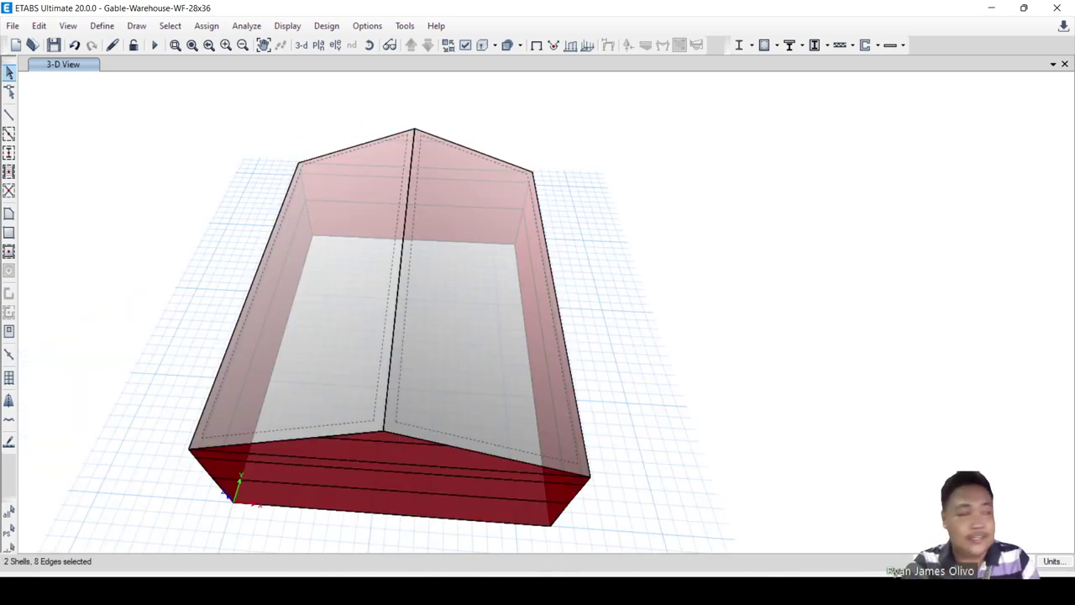
middle_click_drag(420, 352, 529, 369)
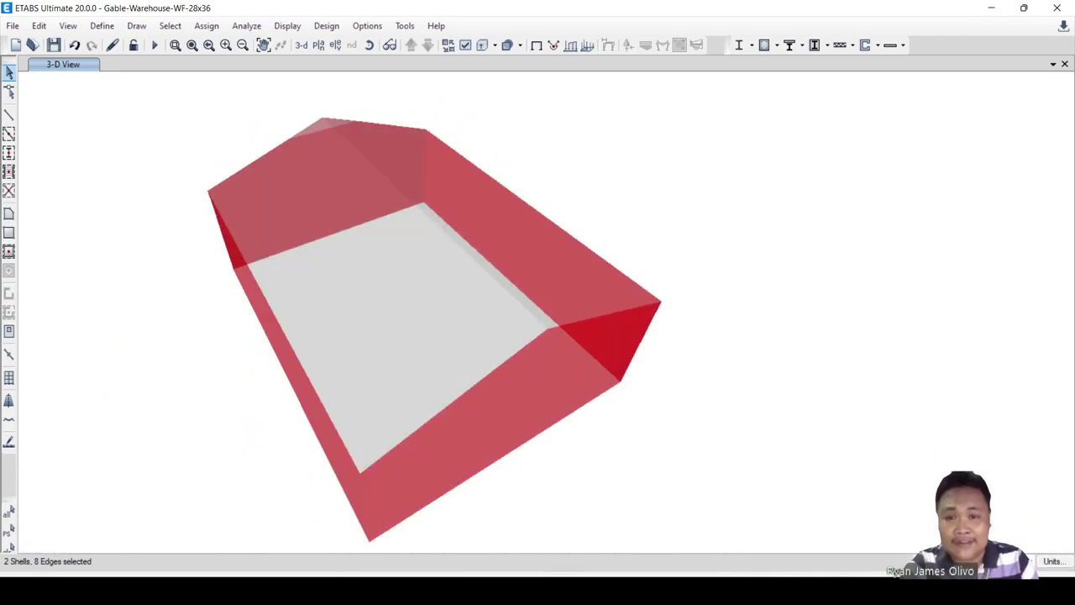
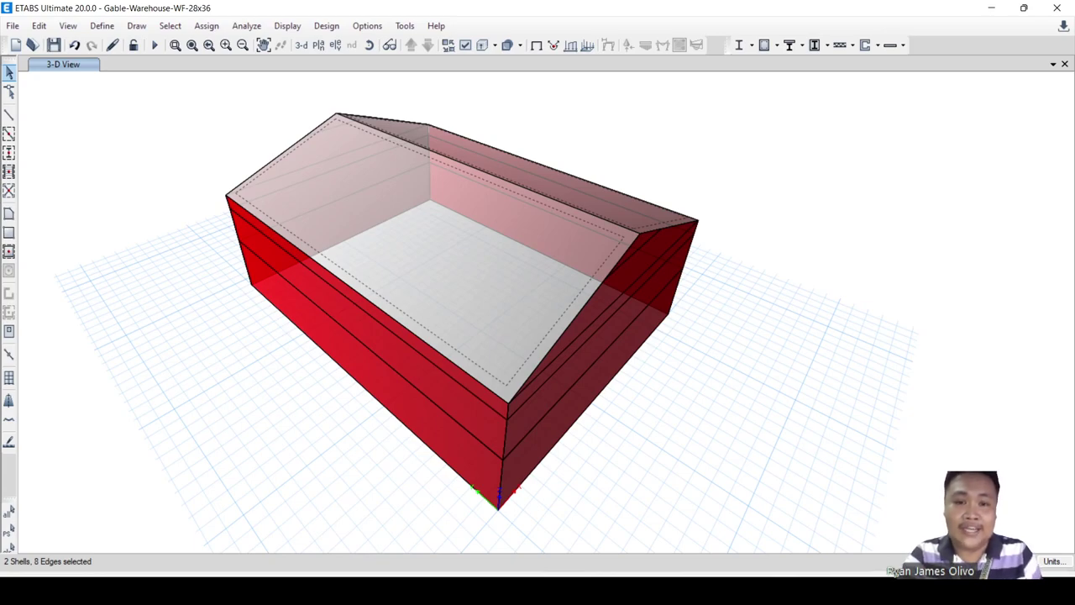
middle_click_drag(504, 311, 471, 316, "shift")
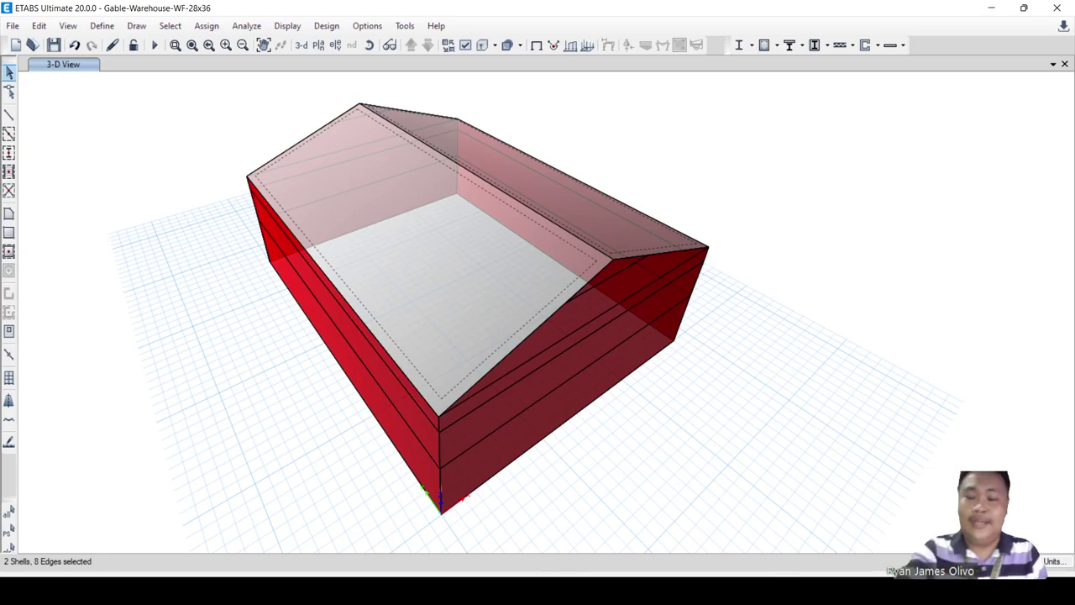
key("ctrl+q")
Select the wall panels of the near gable end, from the base up to the ridge triangle.
mouse_move(470, 316)
middle_mouse_down("shift")
mouse_move(546, 301)
mouse_move(512, 254)
mouse_move(447, 280)
mouse_move(473, 323)
middle_mouse_up("shift")
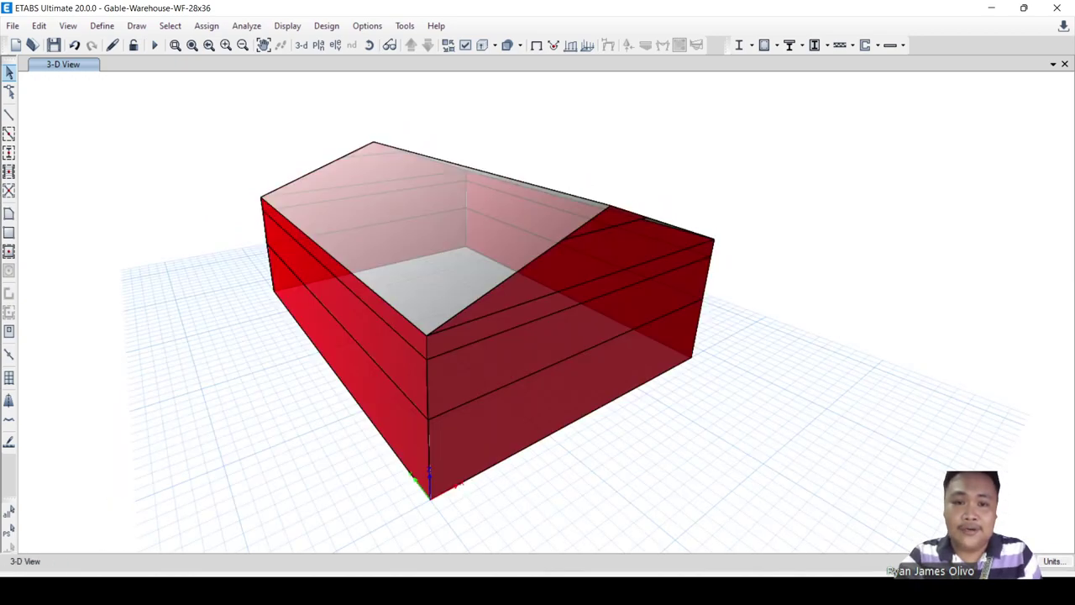
left_click(529, 408)
left_click(529, 311)
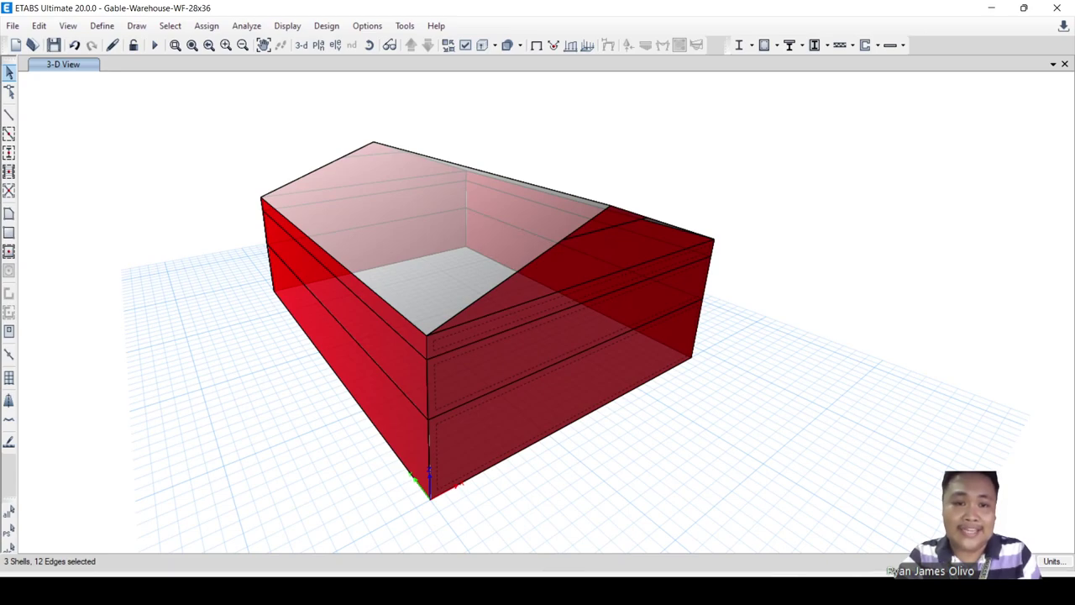
middle_click_drag(529, 336, 420, 337, "shift")
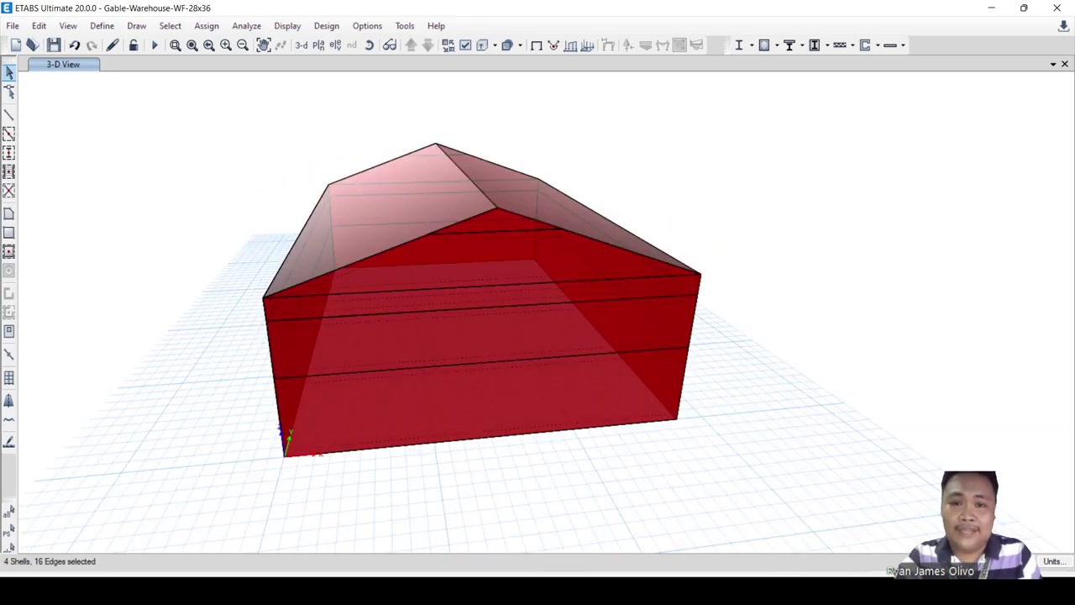
left_click(502, 223)
middle_click_drag(502, 244, 592, 259, "shift")
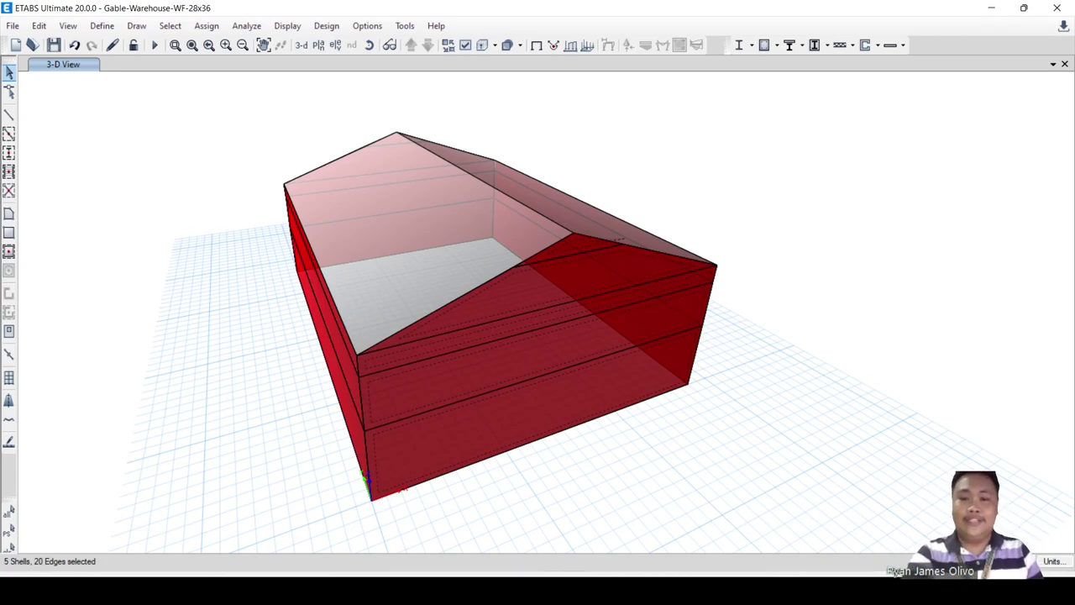
middle_click_drag(470, 336, 609, 329, "shift")
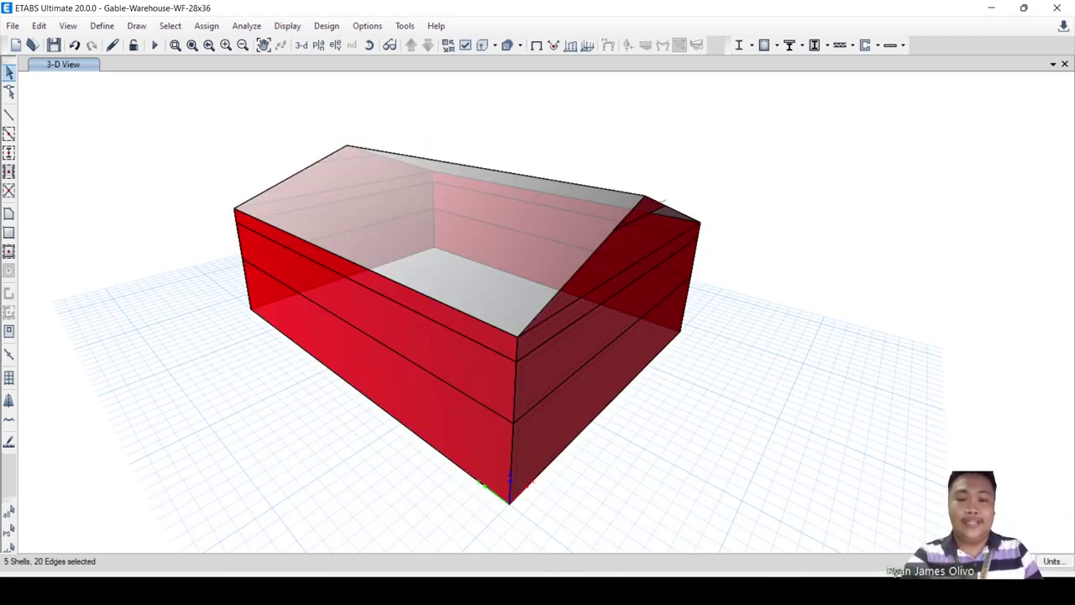
middle_click_drag(538, 332, 500, 330, "shift")
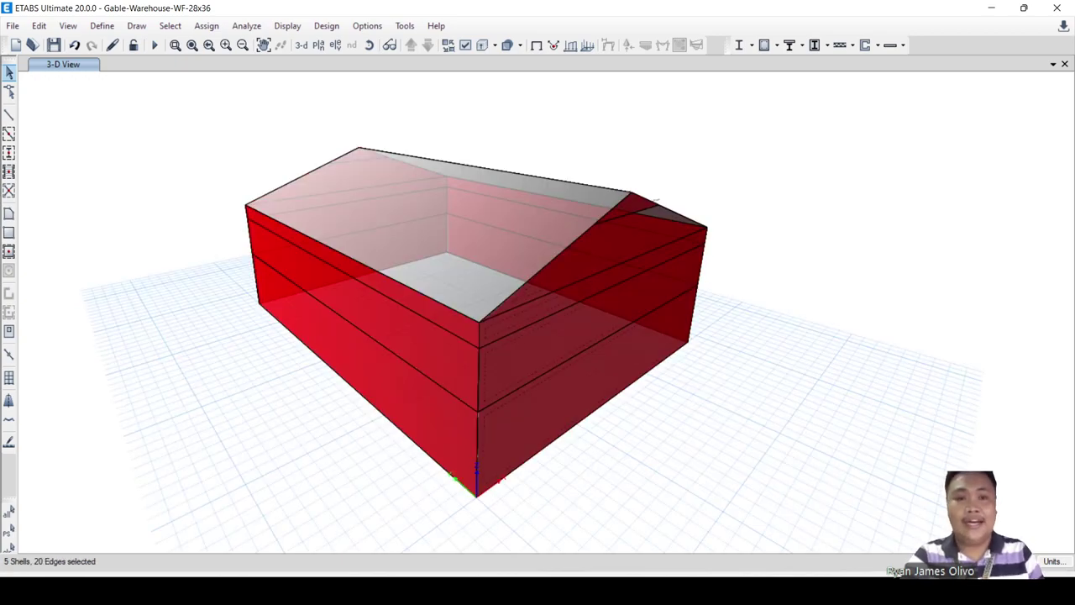
Show all objects of the warehouse model again, keeping the gable end wall panels selected.
right_click(790, 277)
key("Escape")
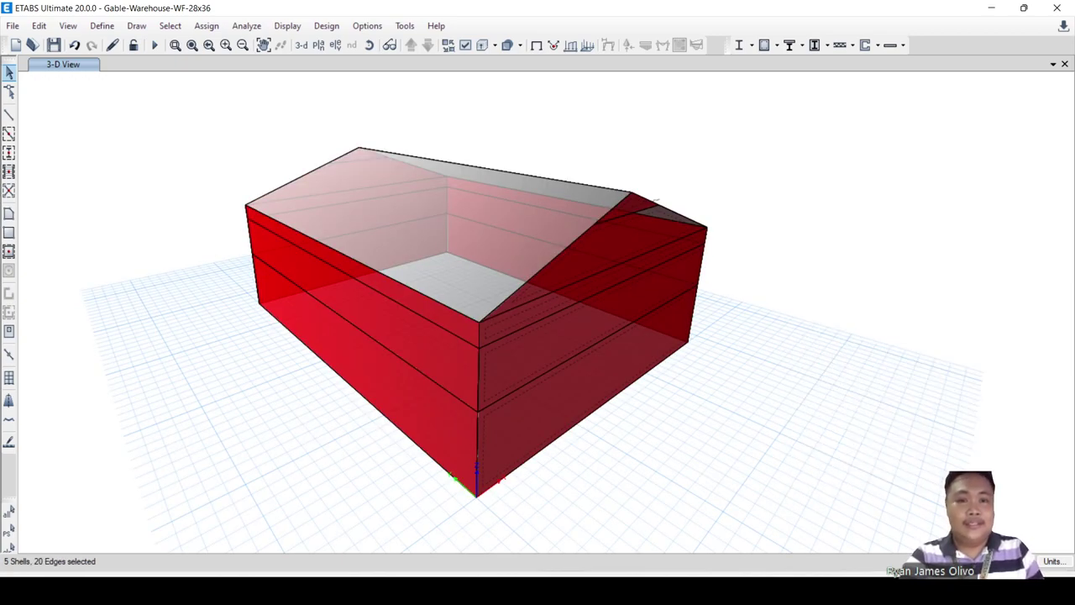
right_click(790, 212)
key("Escape")
right_click(777, 199)
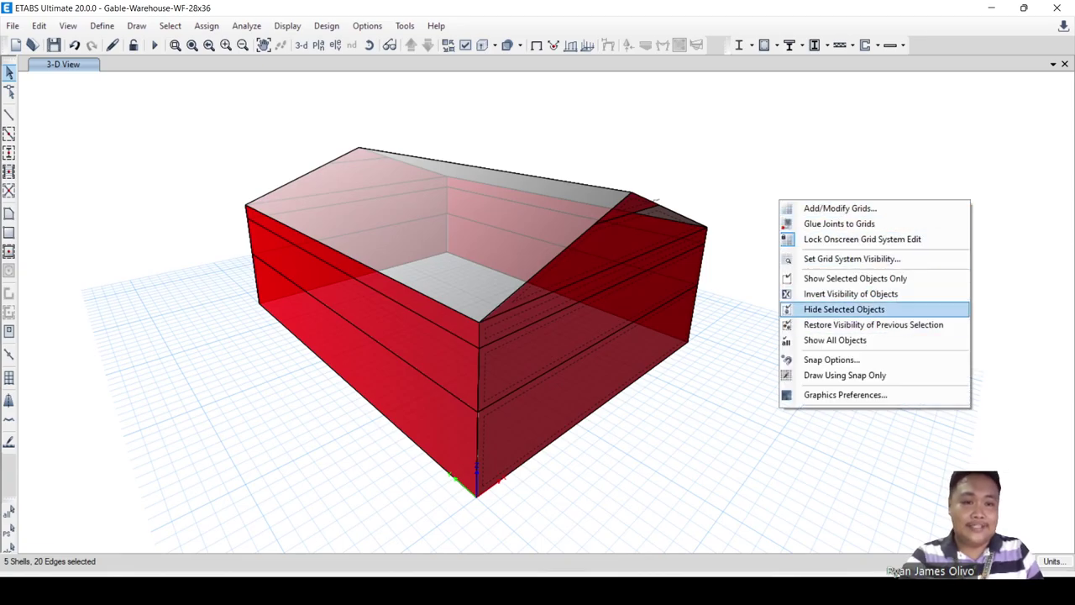
key("Escape")
mouse_move(587, 286)
middle_mouse_down("shift")
mouse_move(663, 214)
mouse_move(520, 210)
mouse_move(571, 282)
mouse_move(634, 294)
middle_mouse_up("shift")
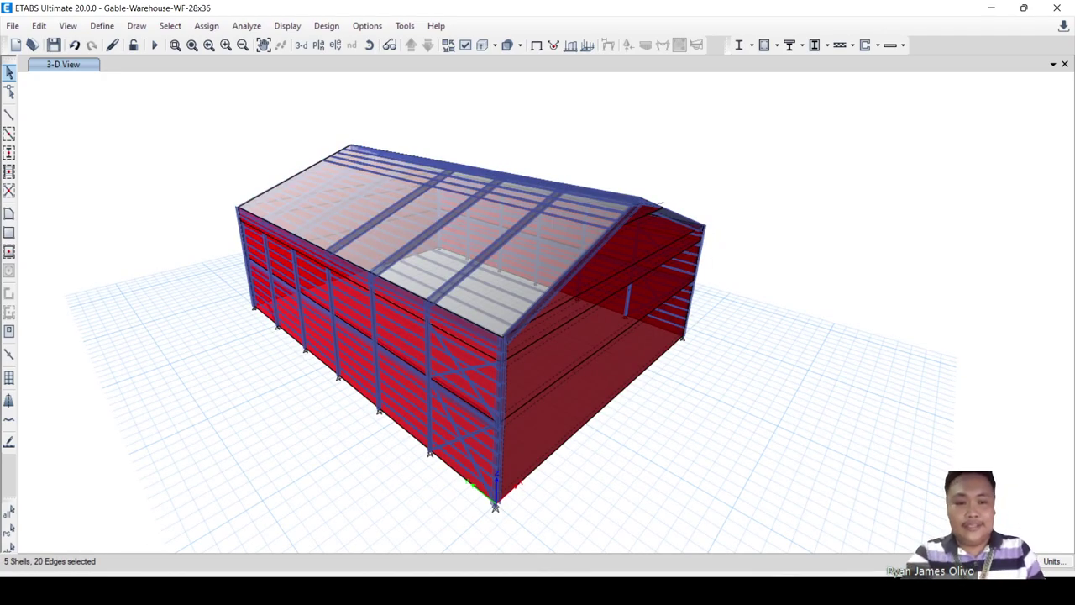
Switch to the PowerPoint slide show and read the slide "Truss - MWFRS and C&C".
mouse_move(691, 591)
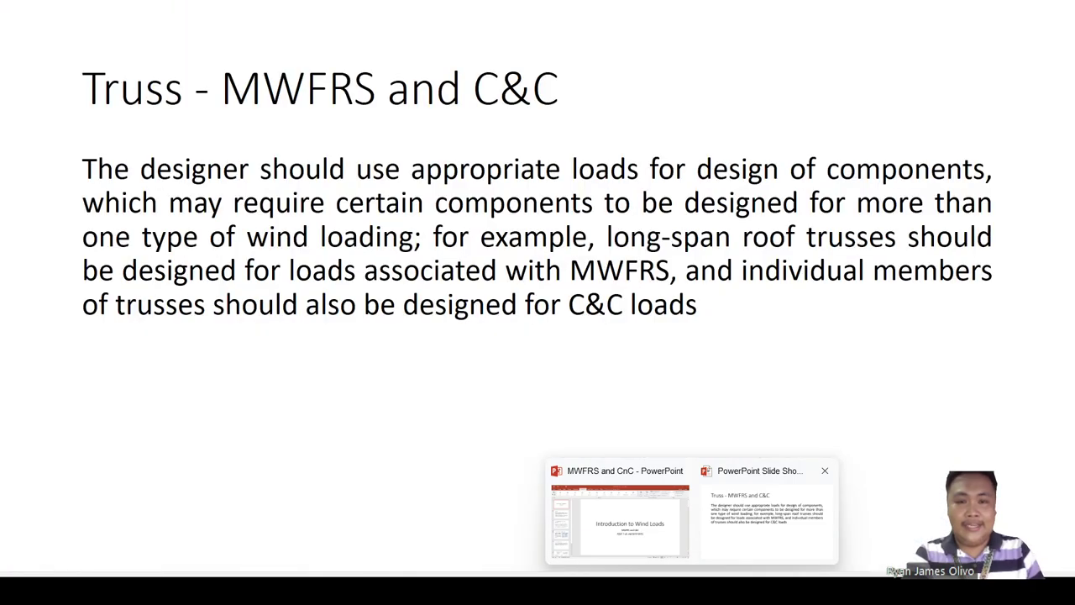
left_click(767, 521)
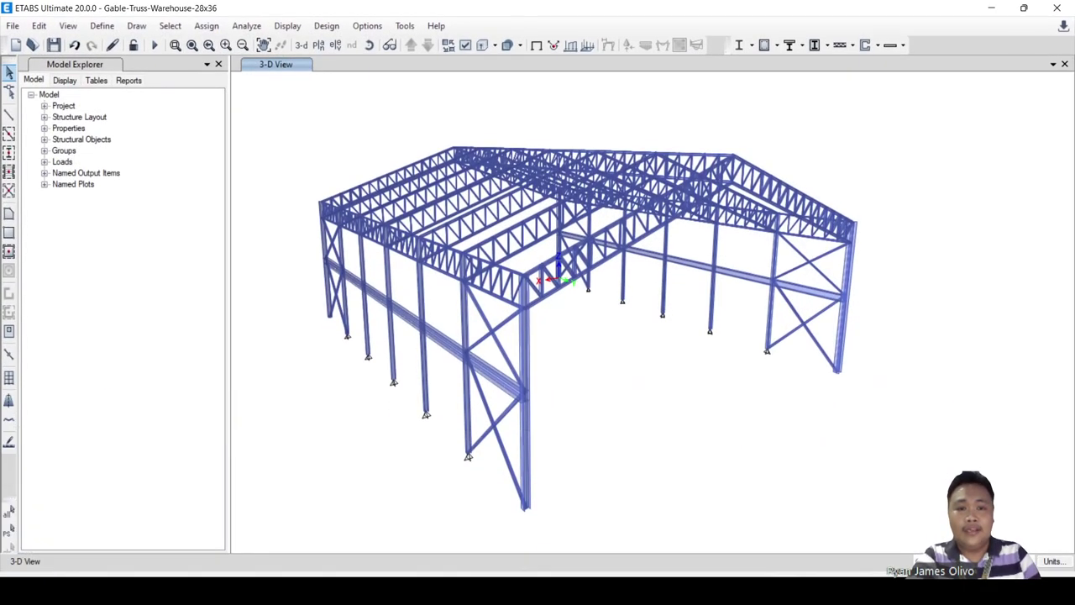
Display the elevation view at grid line 1 of the Gable-Truss-Warehouse-28x36 model in ETABS.
middle_click_drag(571, 336, 579, 361)
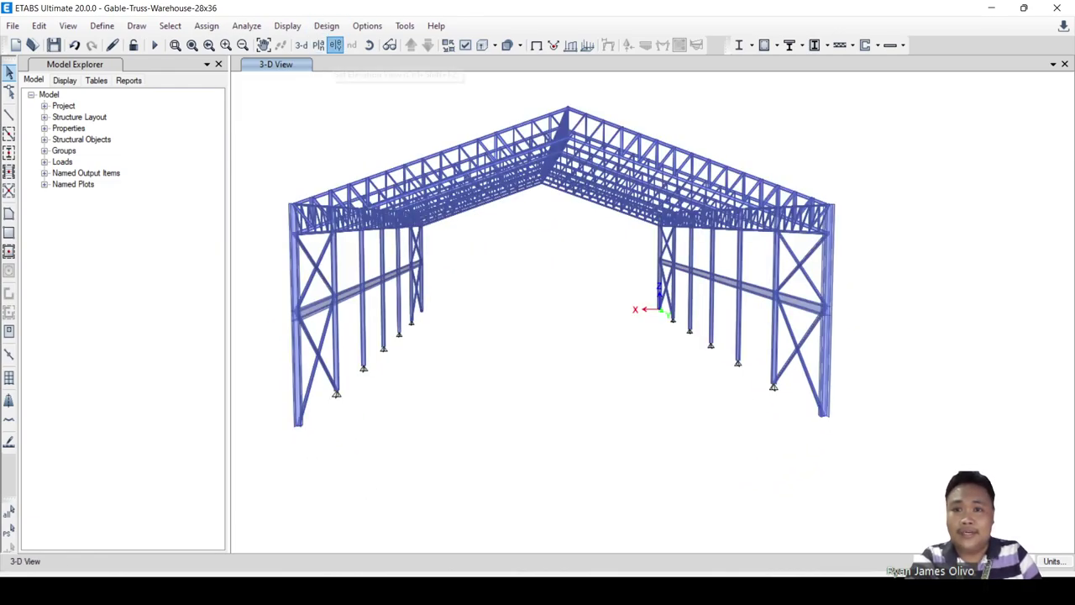
left_click(334, 44)
left_click(420, 246)
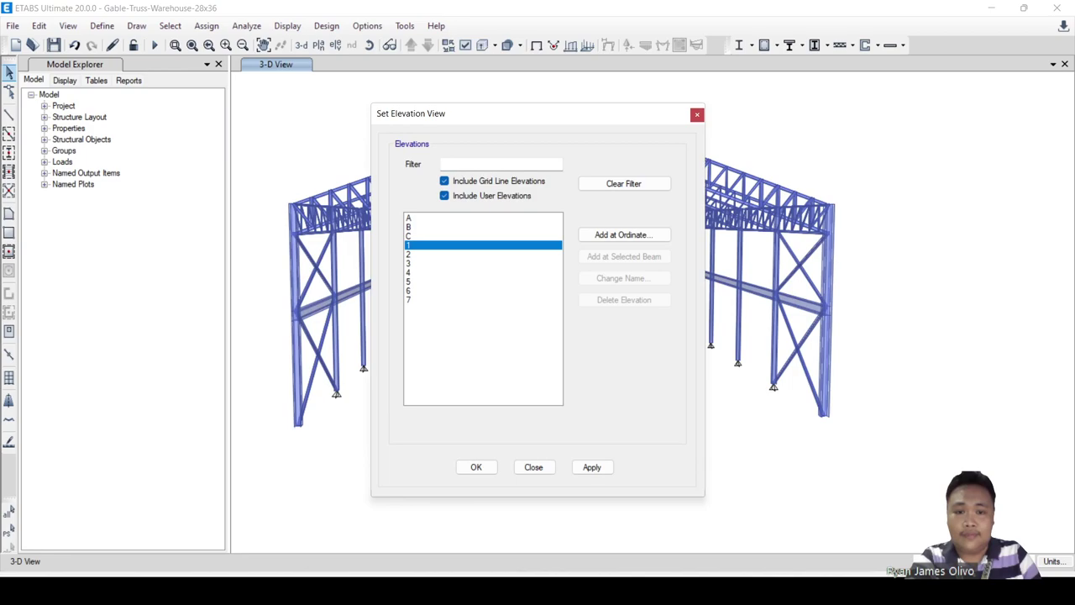
left_click(592, 467)
left_click(533, 467)
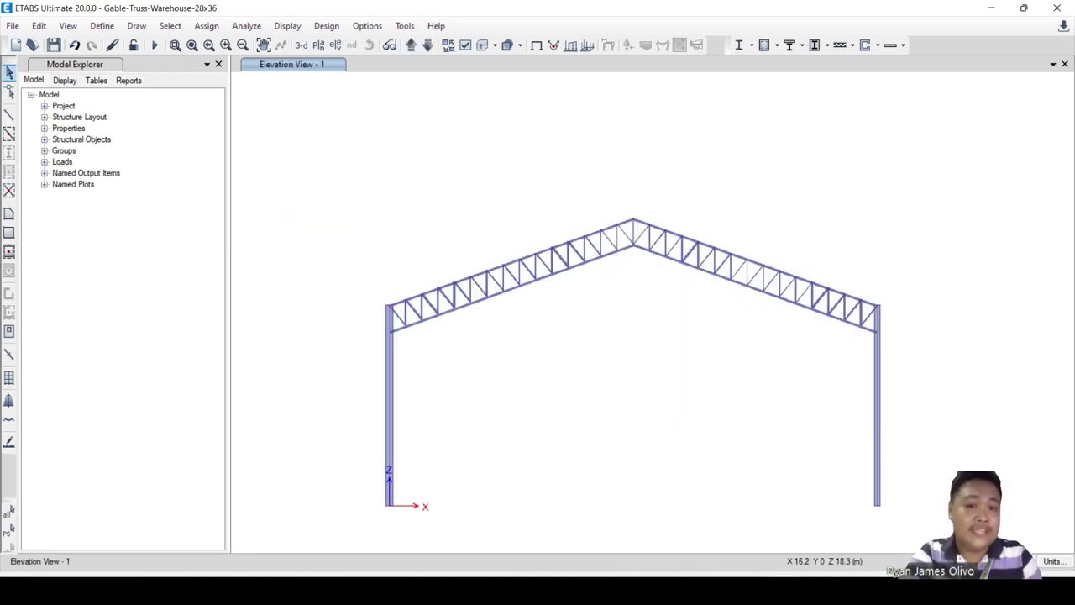
Select groups of truss members along the roof slopes in the elevation, and clear the selection.
left_click_drag(671, 186, 394, 344)
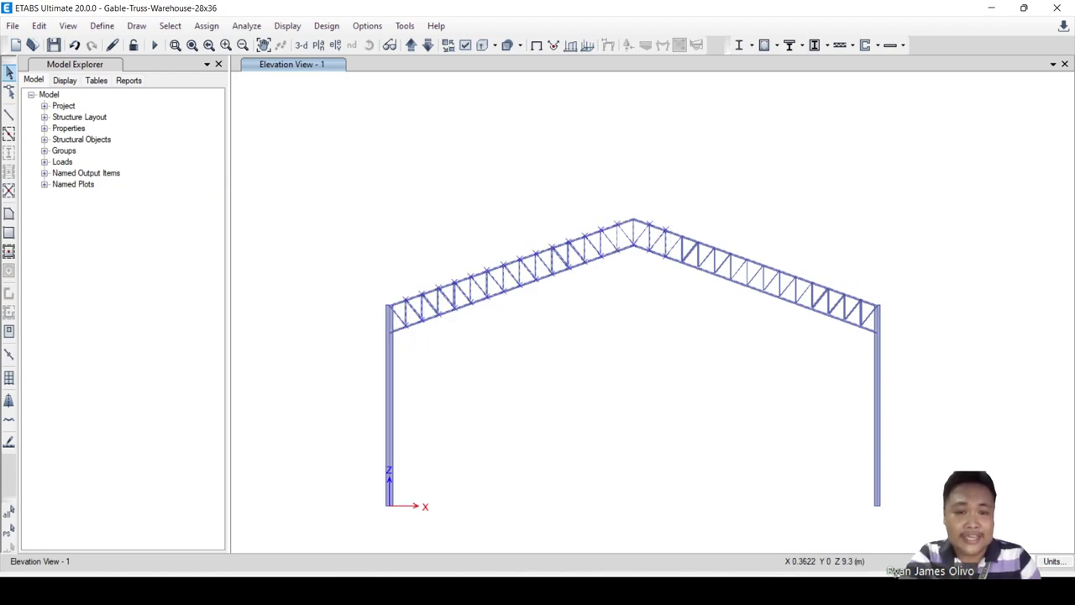
left_click_drag(883, 242, 773, 274)
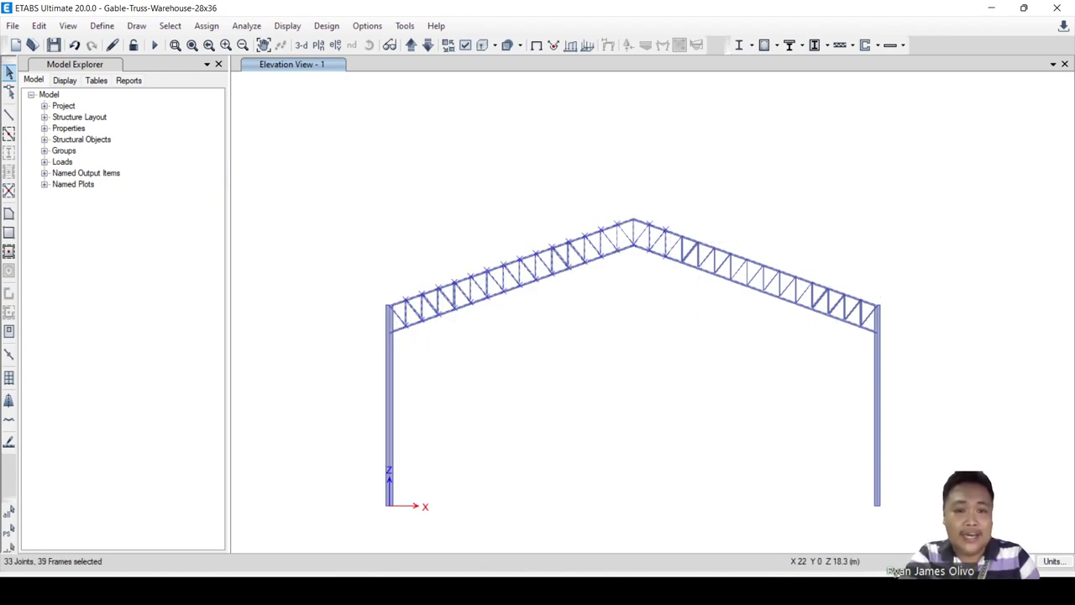
left_click_drag(761, 193, 550, 303)
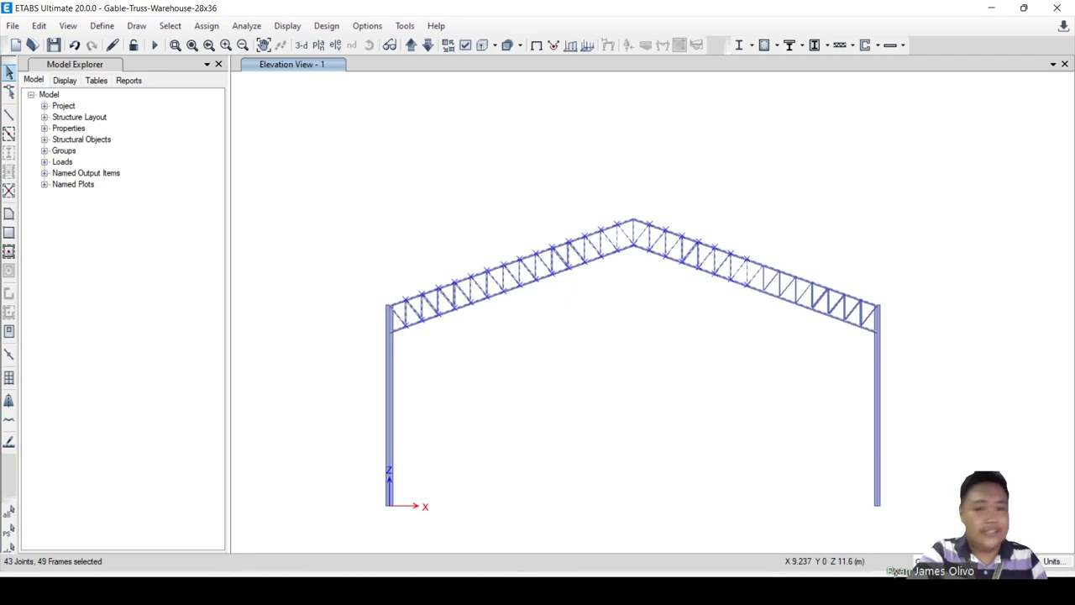
key("Escape")
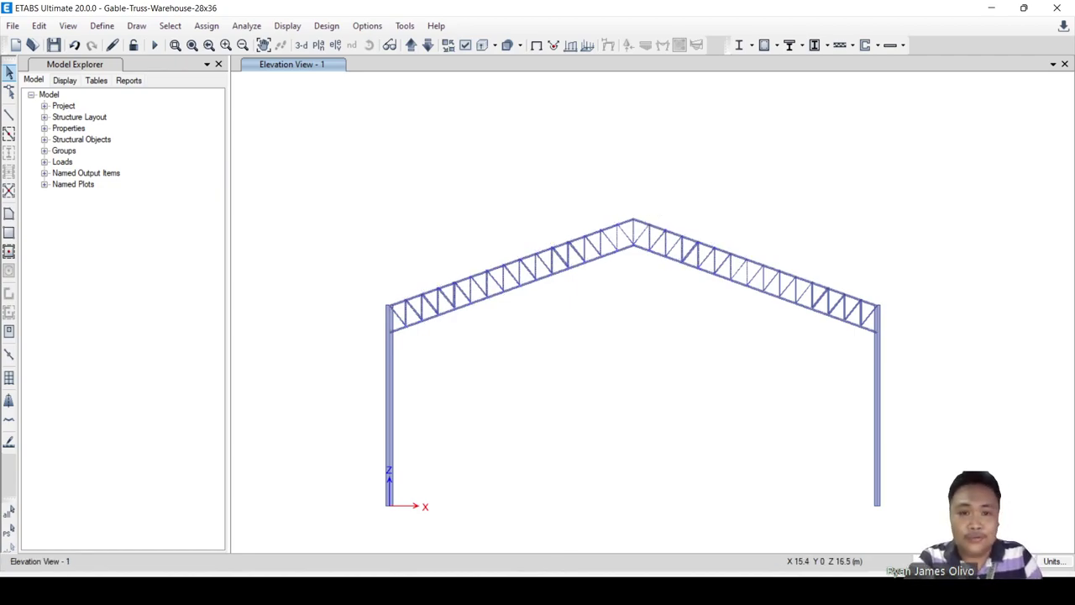
left_click_drag(660, 198, 529, 347)
key("ctrl+q")
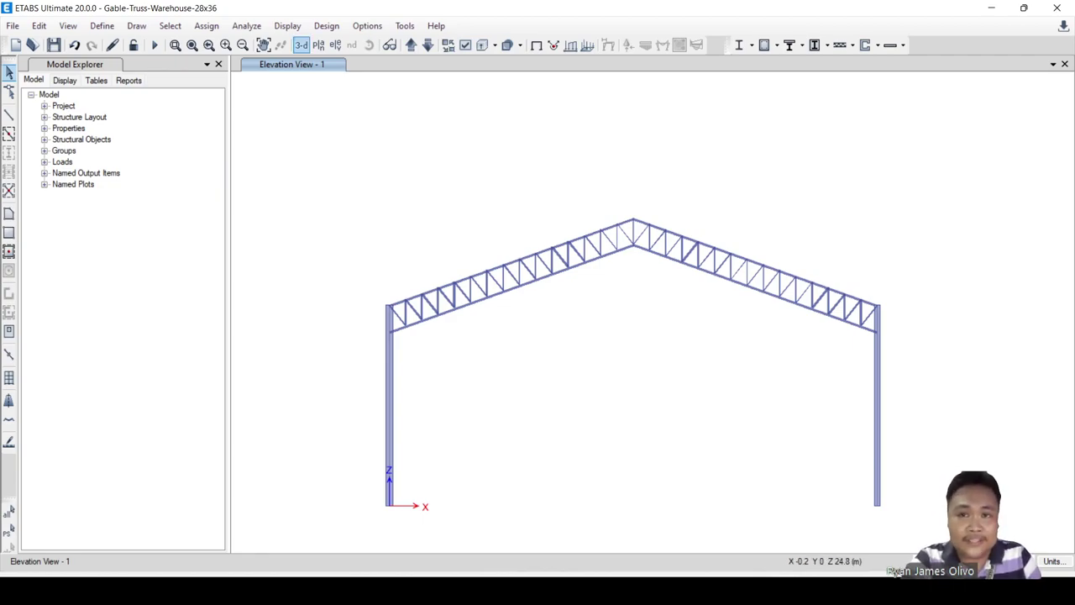
Return to the 3-D view and examine the roof trusses and their supporting columns from several angles.
left_click(301, 45)
middle_click_drag(663, 336, 571, 225, "shift")
middle_click_drag(470, 420, 511, 441, "shift")
middle_click_drag(538, 361, 571, 411, "shift")
left_click_drag(744, 401, 524, 104)
key("Escape")
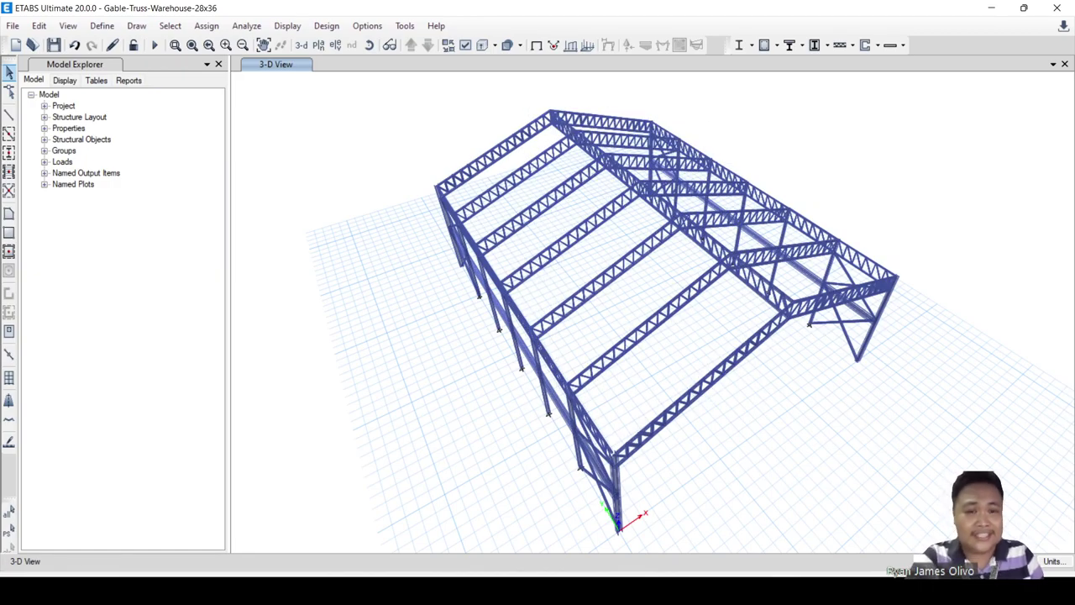
middle_click_drag(617, 378, 617, 336, "shift")
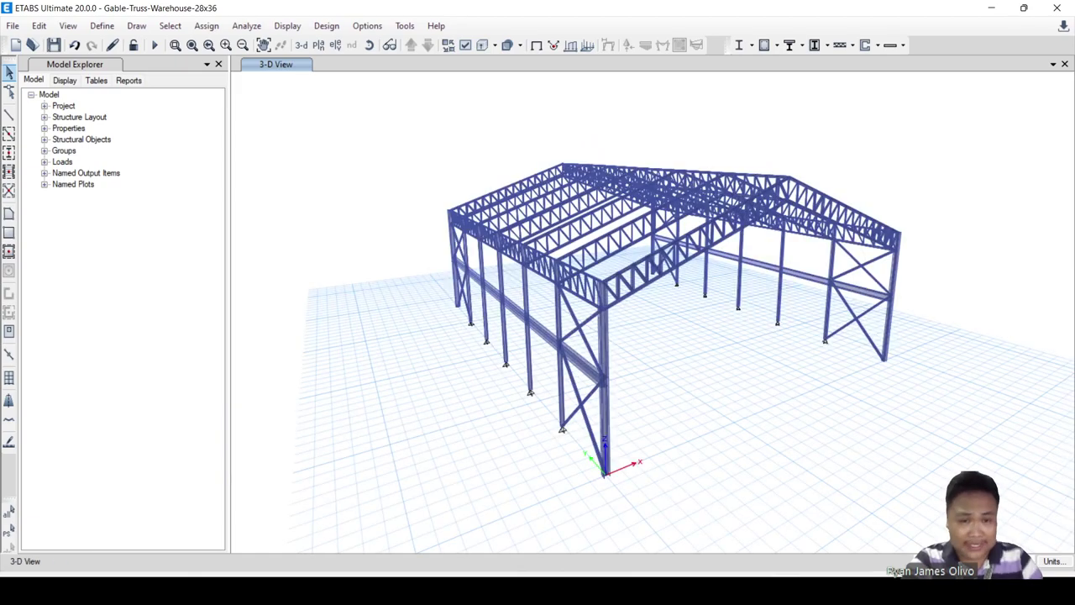
middle_click_drag(655, 267, 659, 290, "shift")
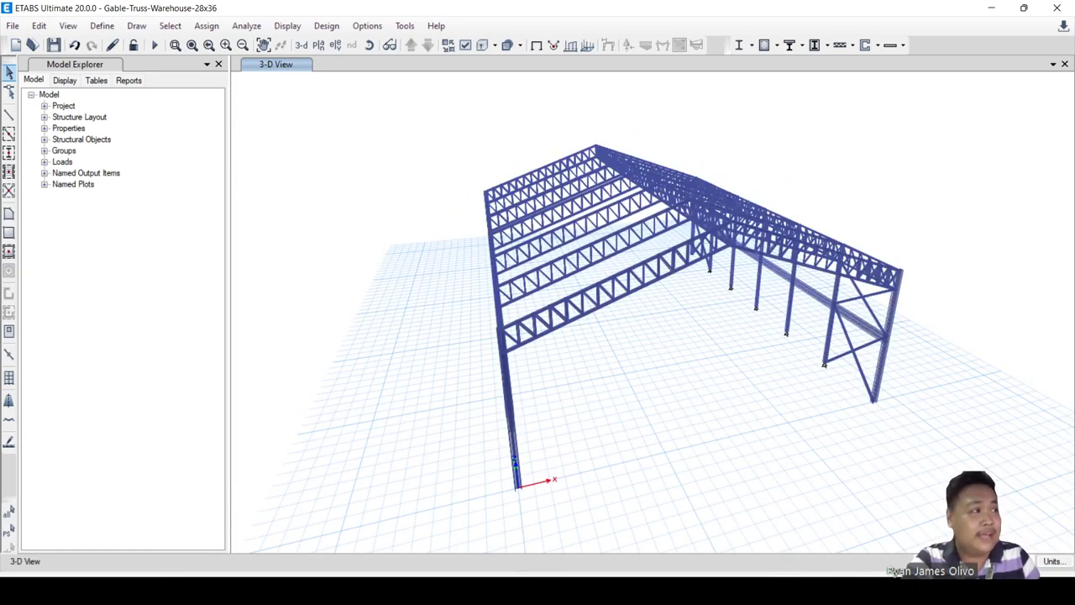
middle_click_drag(579, 289, 647, 299, "shift")
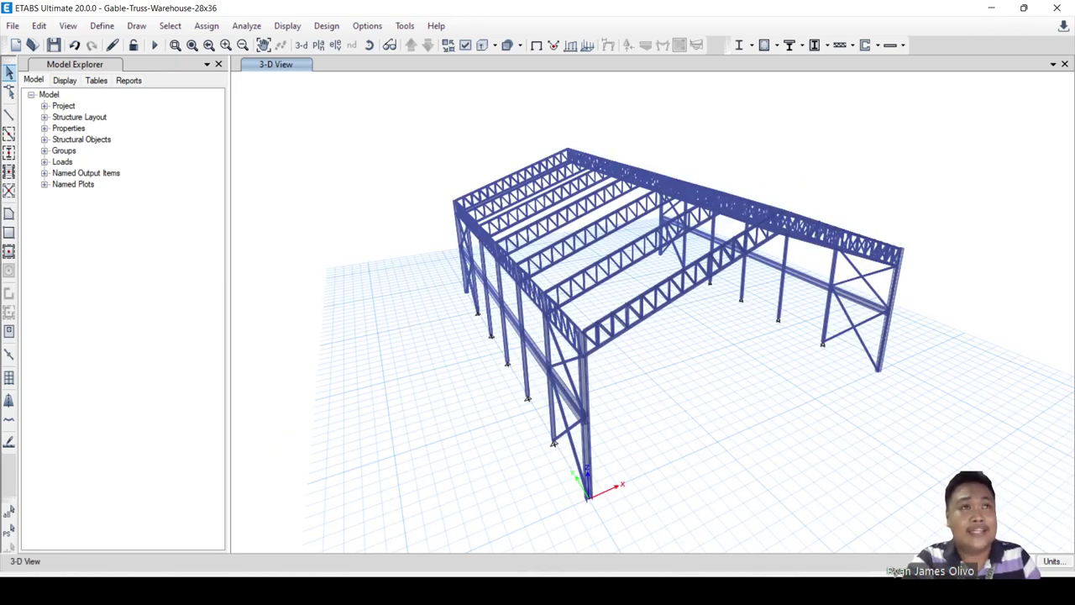
middle_click_drag(588, 290, 662, 296, "shift")
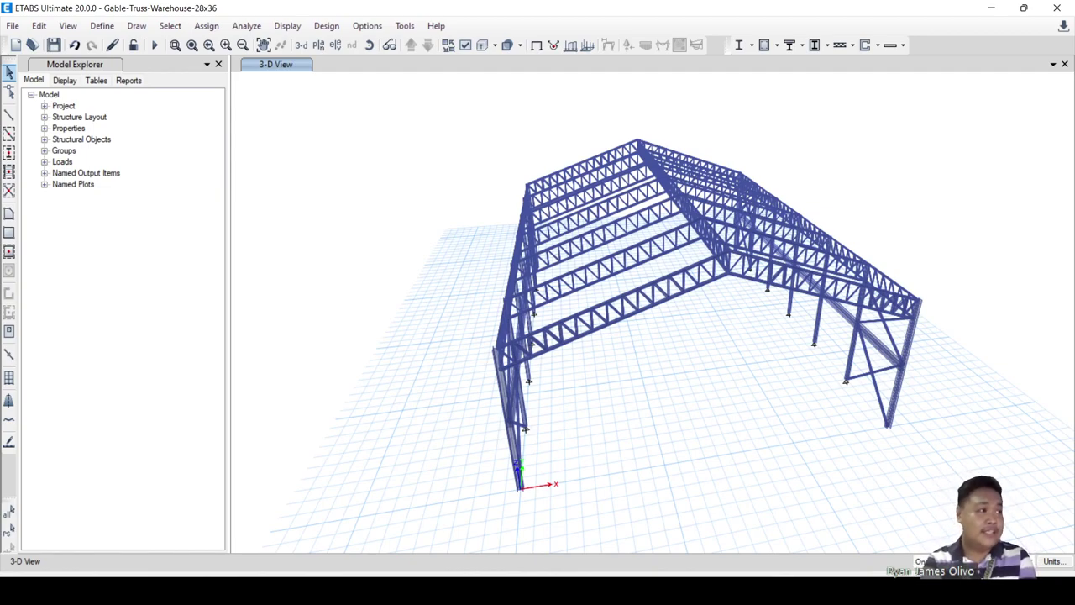
Set the gust factor of the Wind load pattern's ASCE 7-16 lateral load to 0.85 and accept the load pattern definitions.
middle_click_drag(655, 311, 646, 269, "shift")
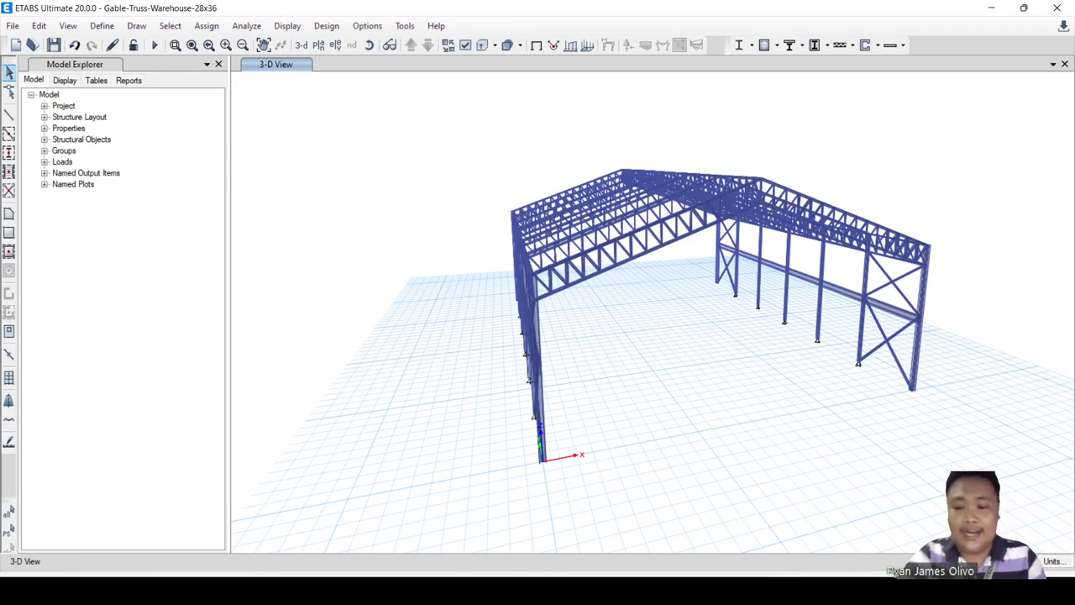
middle_click_drag(646, 285, 628, 274, "shift")
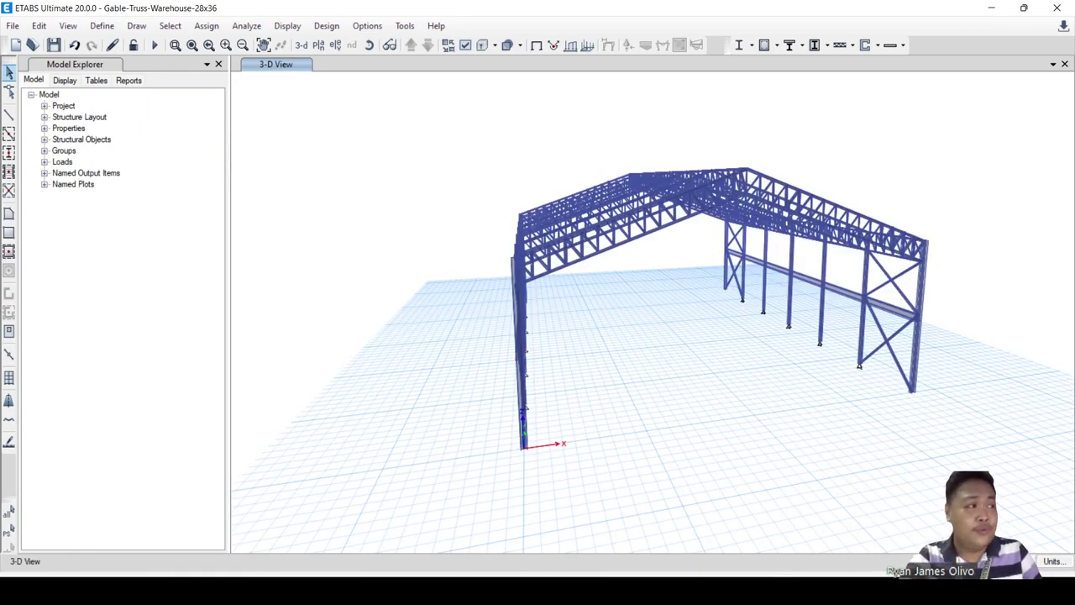
left_click(102, 25)
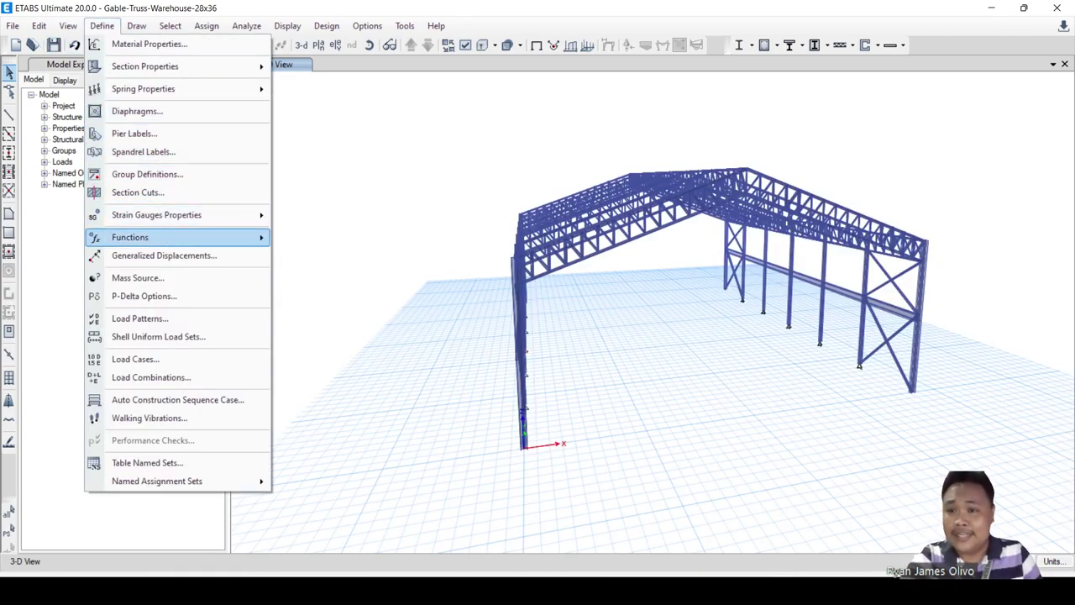
left_click(140, 319)
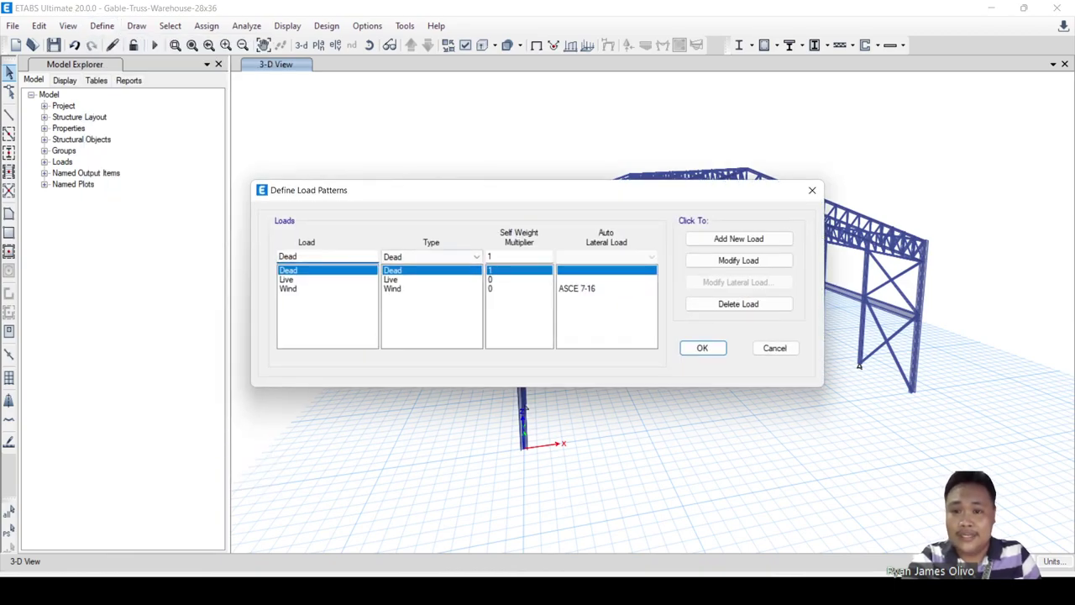
left_click(288, 288)
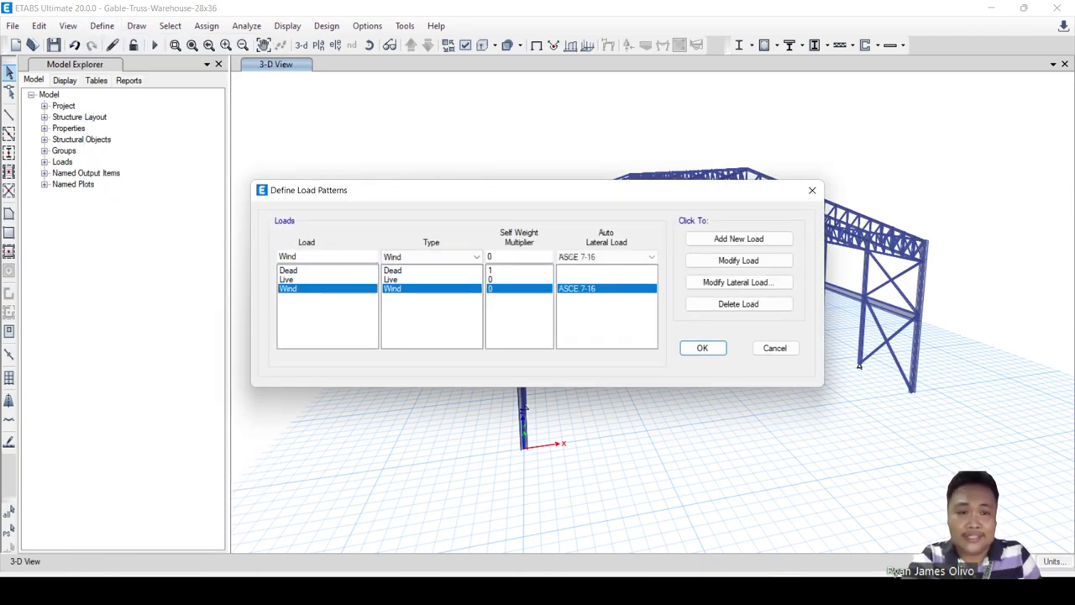
left_click(738, 282)
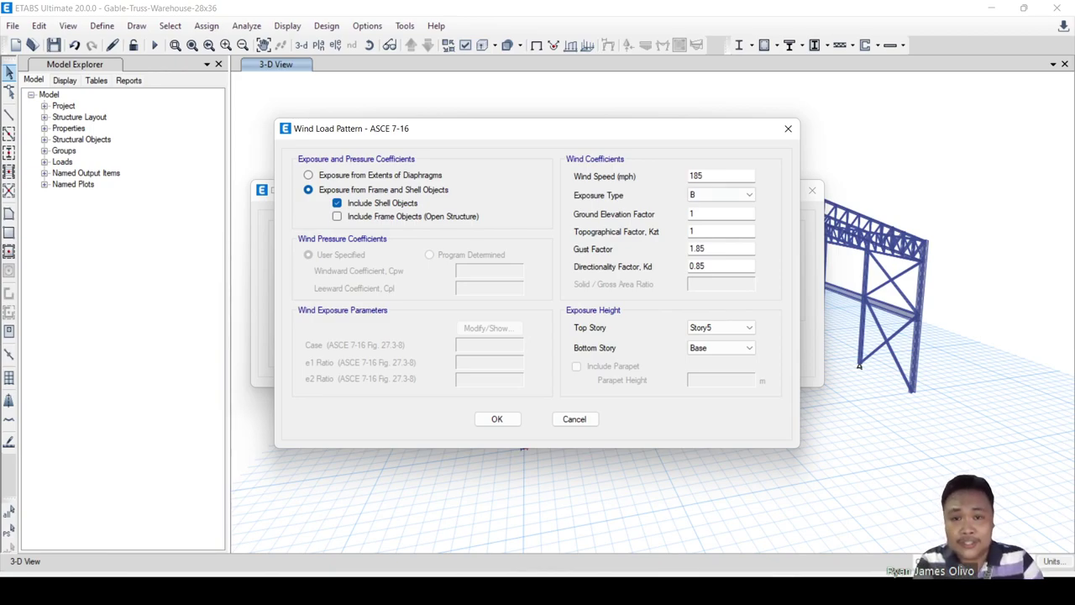
double_click(698, 248)
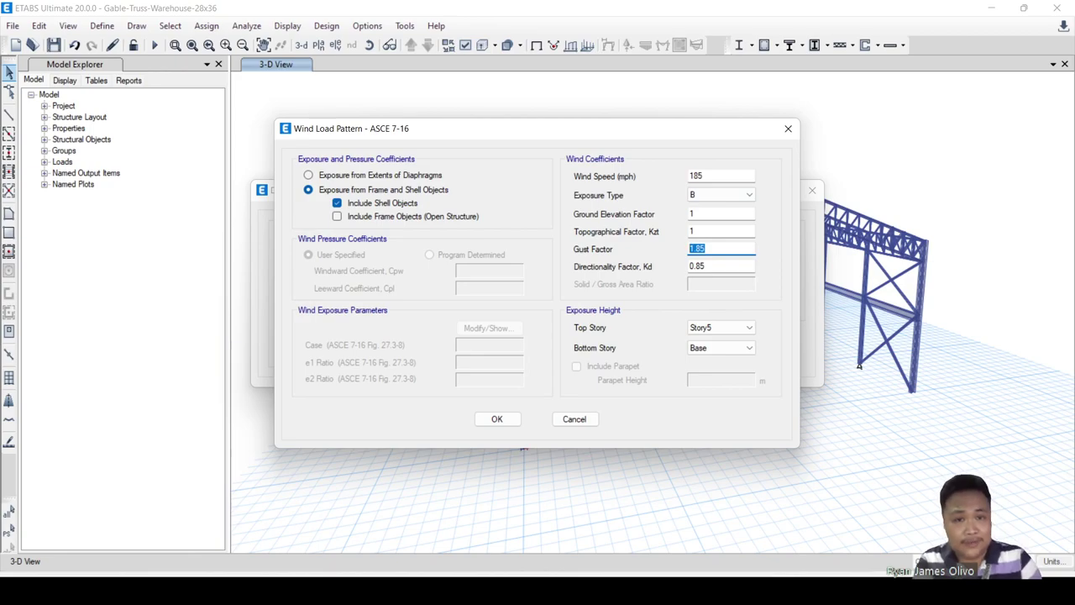
left_click(705, 249)
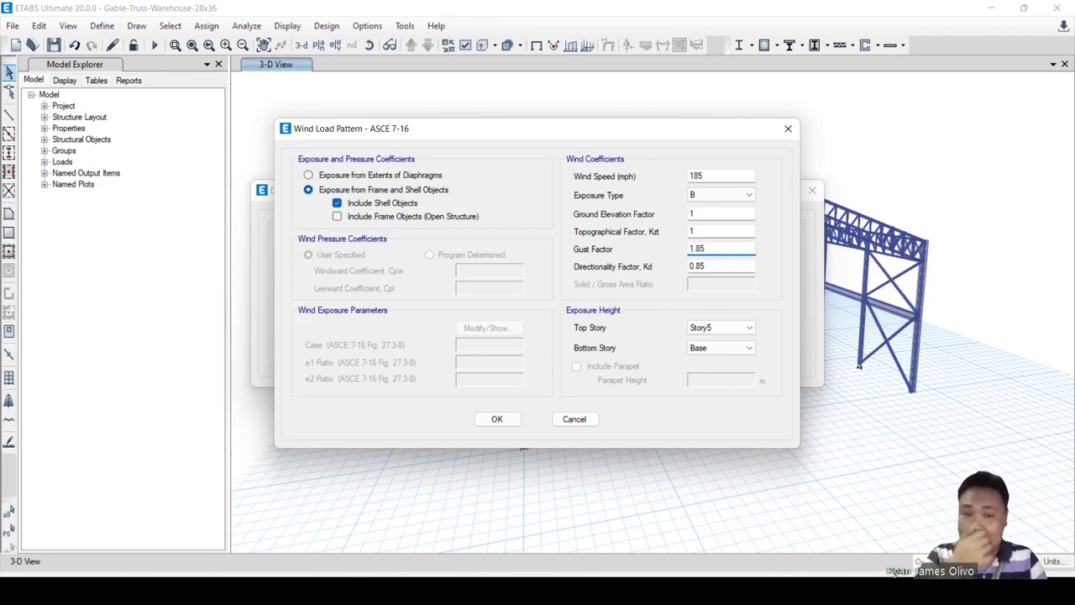
double_click(698, 248)
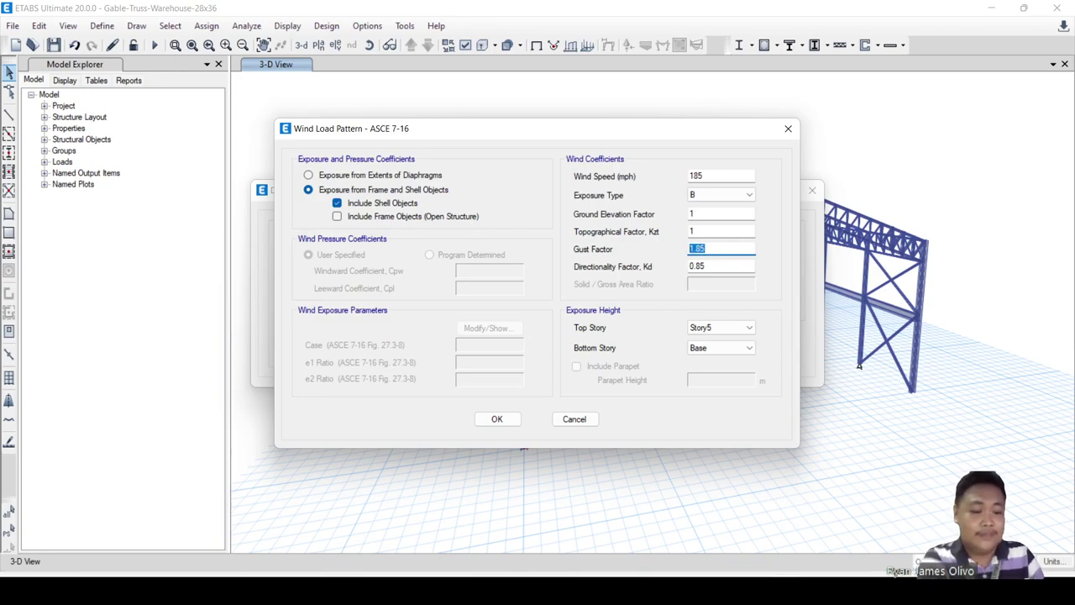
type("0.85")
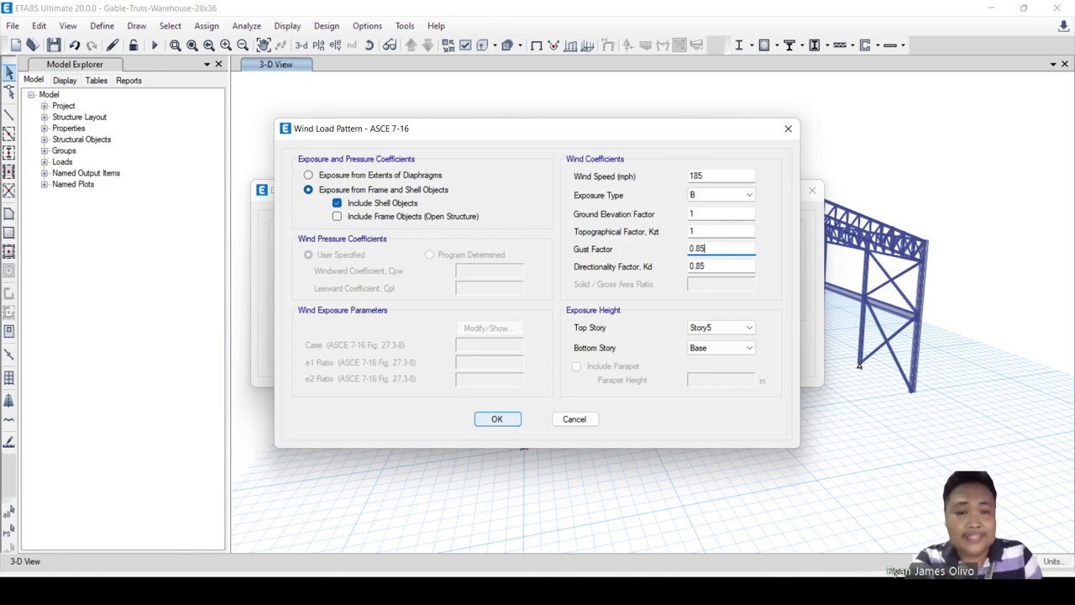
left_click(496, 418)
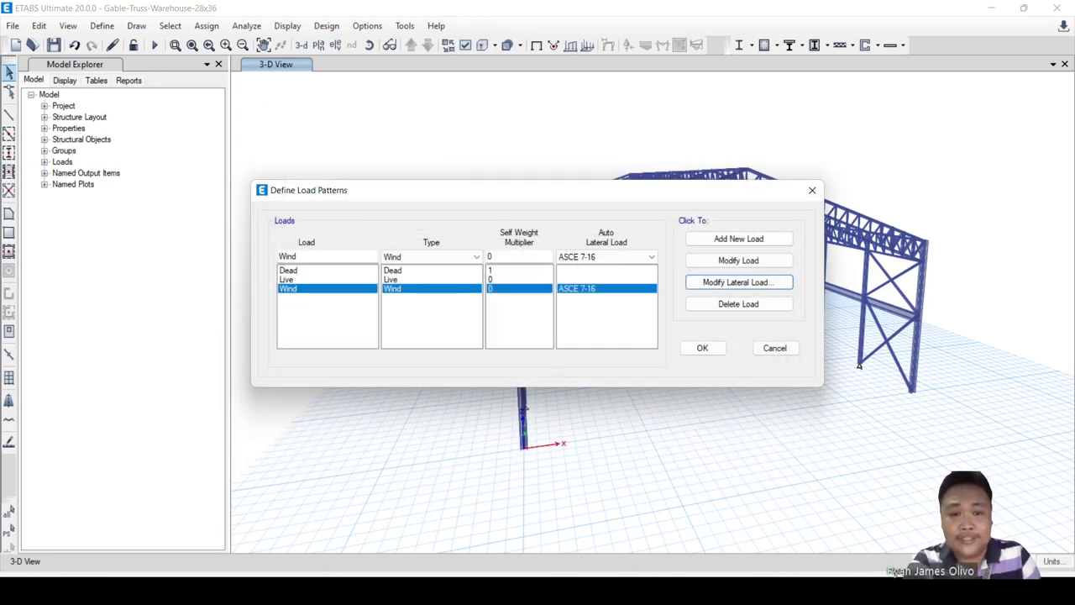
left_click(702, 348)
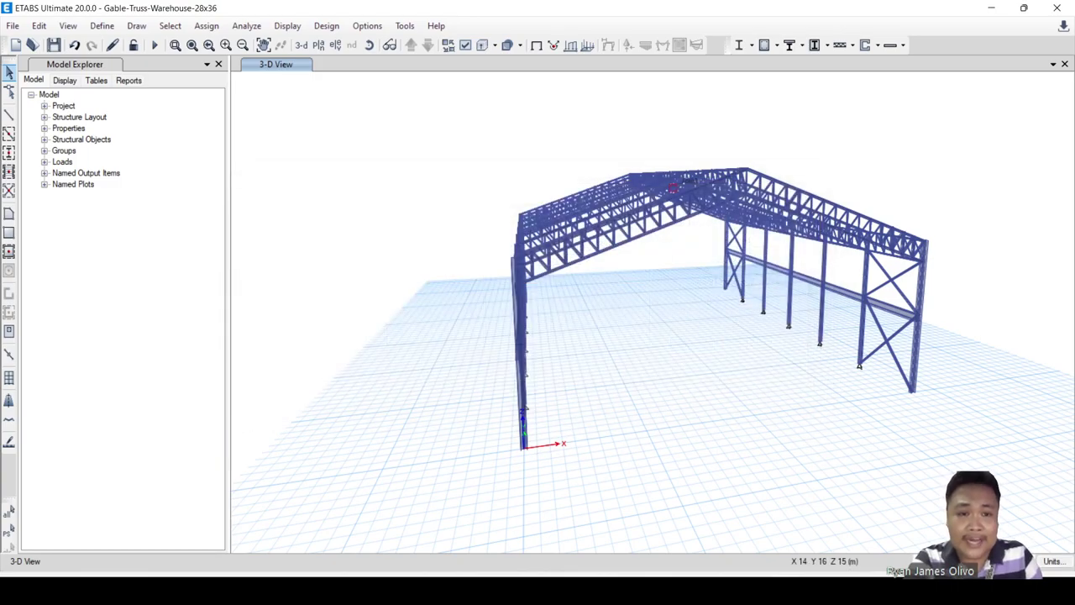
middle_click_drag(672, 188, 810, 217, "shift")
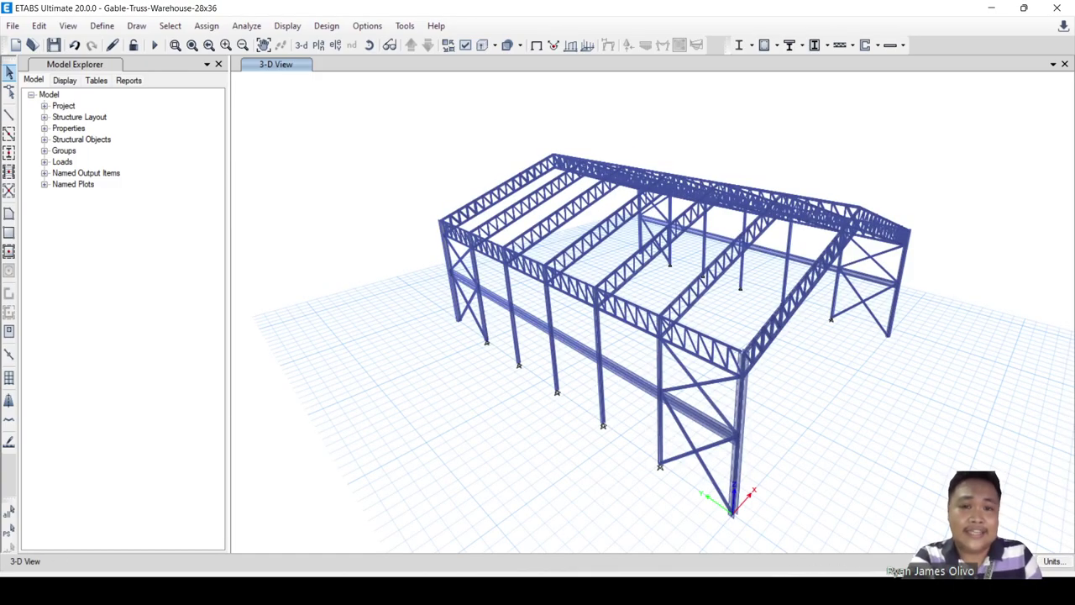
middle_click_drag(554, 193, 453, 198, "shift")
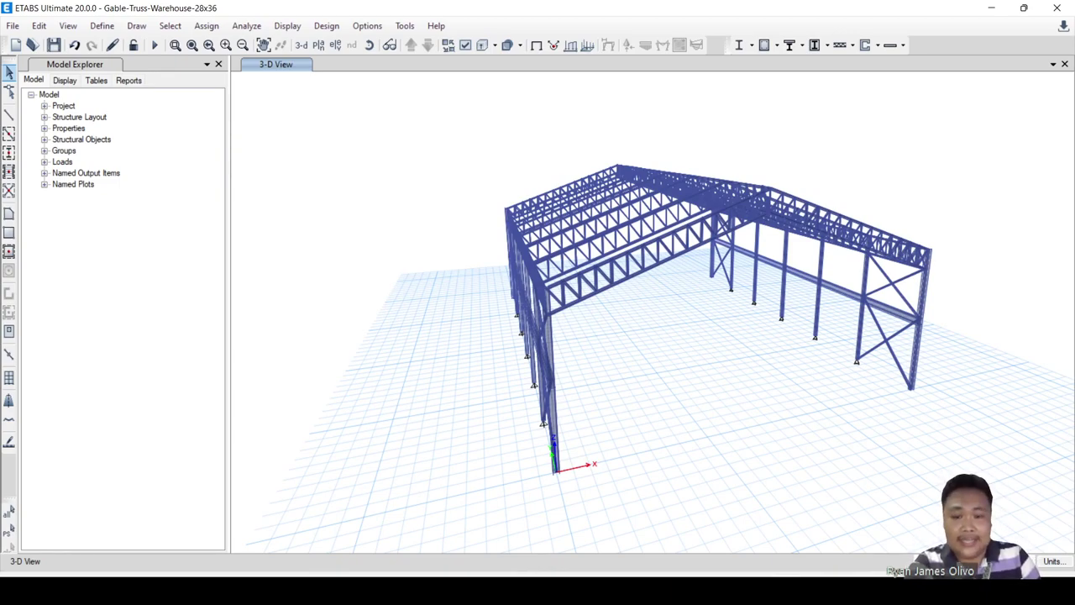
middle_click_drag(579, 277, 571, 235, "shift")
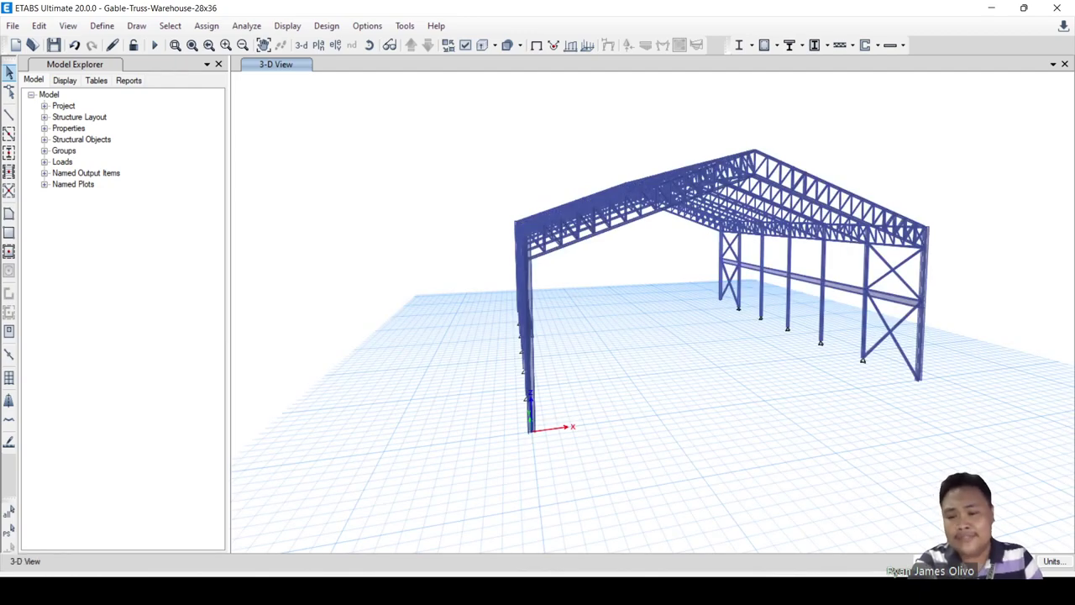
middle_click_drag(537, 294, 612, 313, "shift")
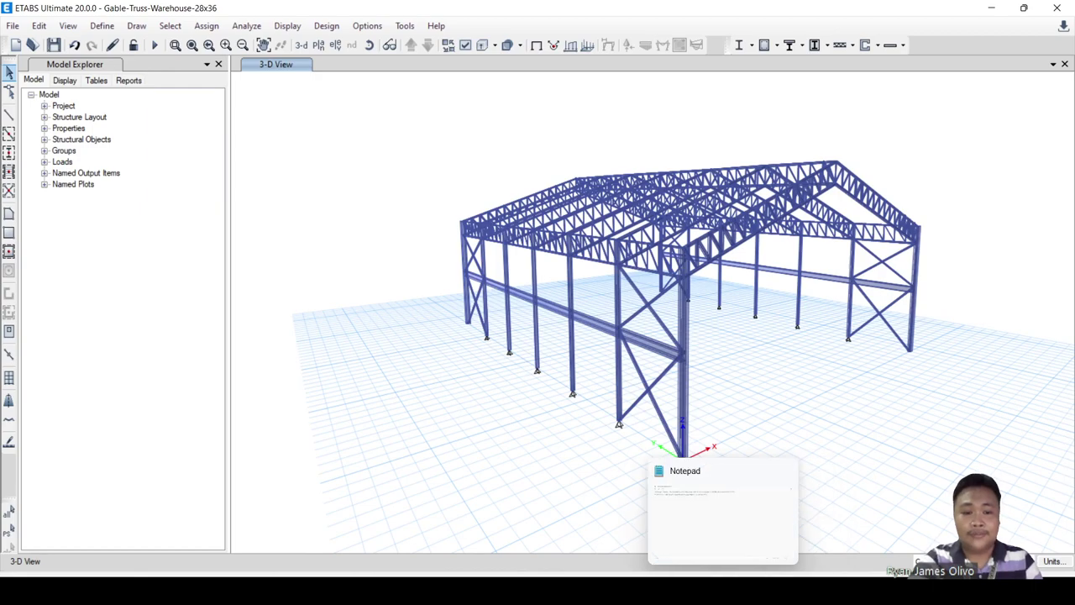
Switch to the PowerPoint slide show and advance past the slide "Truss - MWFRS and C&C".
mouse_move(692, 591)
left_click(764, 512)
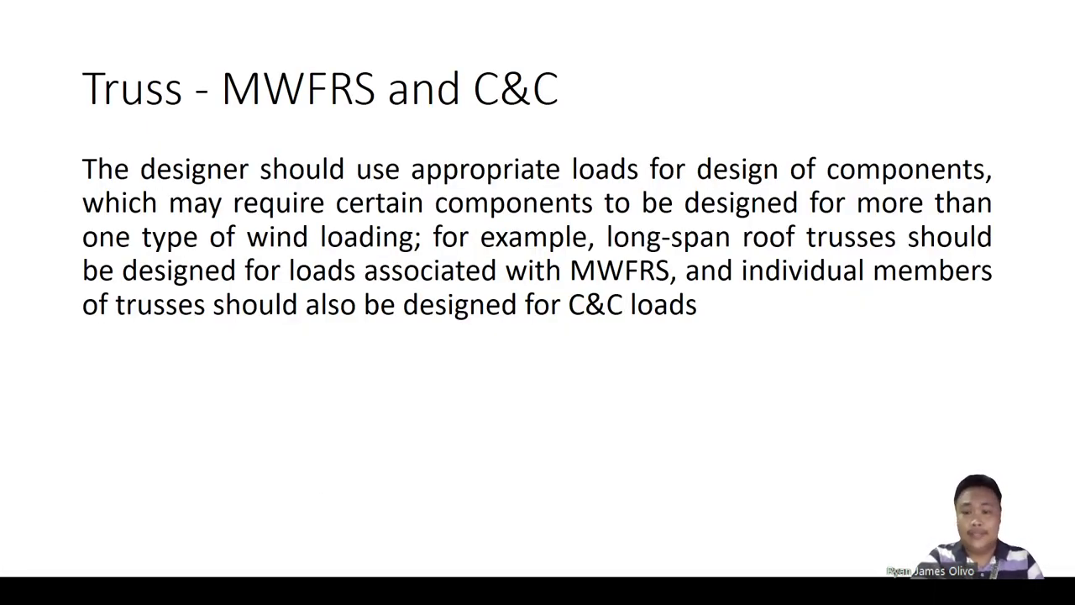
key("Right")
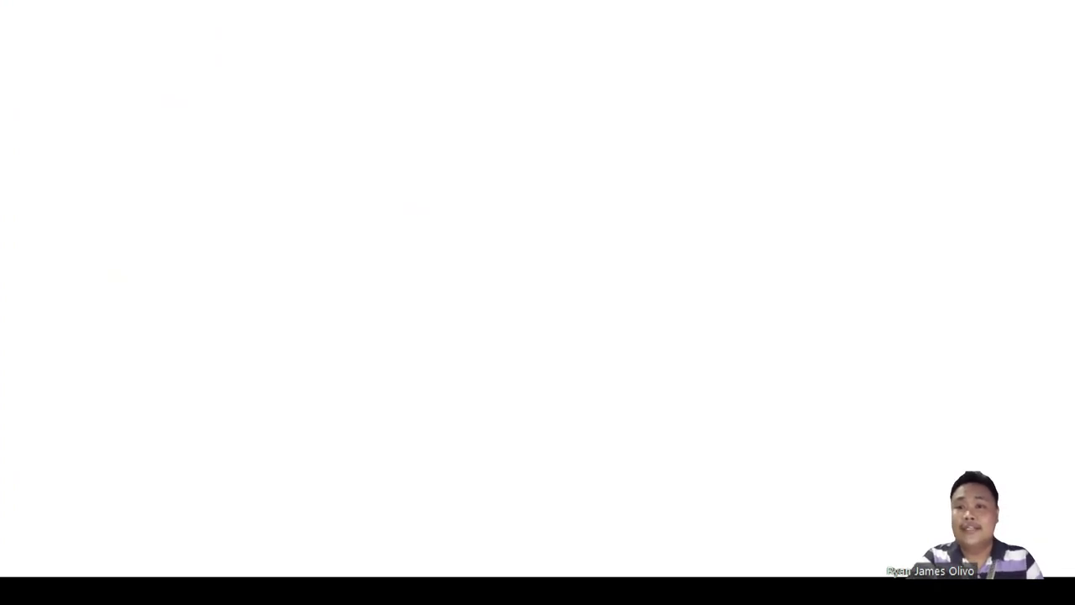